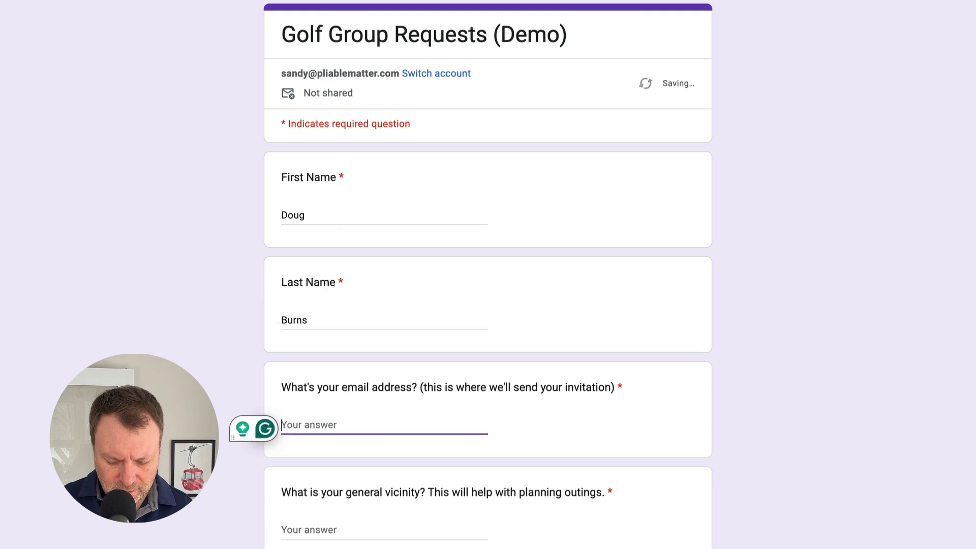
# - Answer Wed Noon for days/times and Greystone, Ravenwood for courses, then submit the response
pyautogui.press('Tab')
pyautogui.rightClick(371, 210)
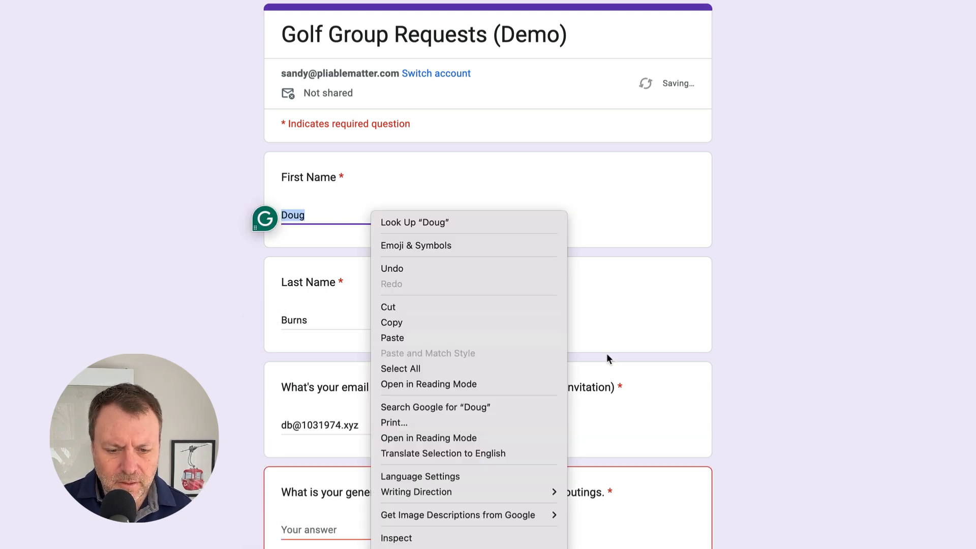
pyautogui.click(606, 353)
pyautogui.scroll(-1, 362, 499)
pyautogui.click(362, 499)
pyautogui.write('East Side')
pyautogui.scroll(-4, 342, 444)
pyautogui.press('Tab')
pyautogui.write('Wed Noon')
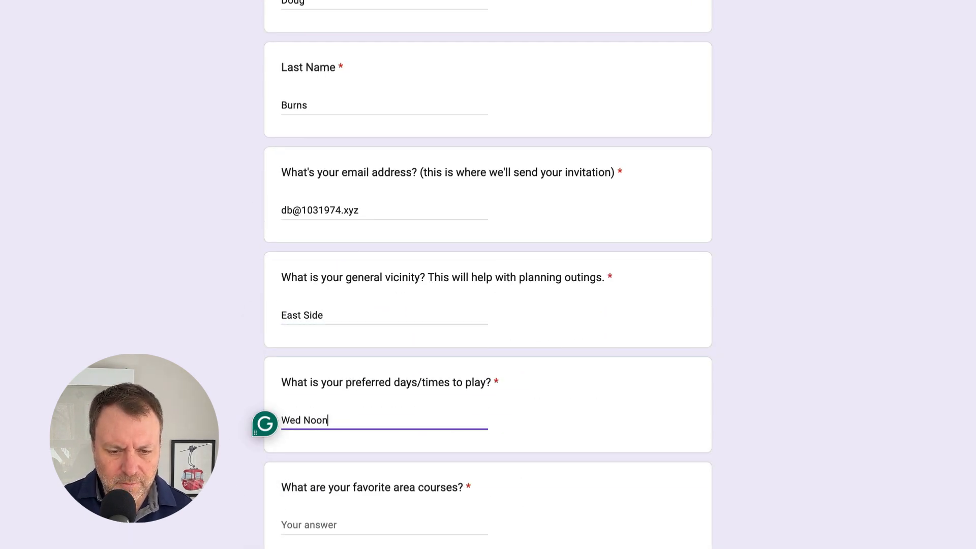
pyautogui.press('Tab')
pyautogui.write('Greystone, Ravenwood')
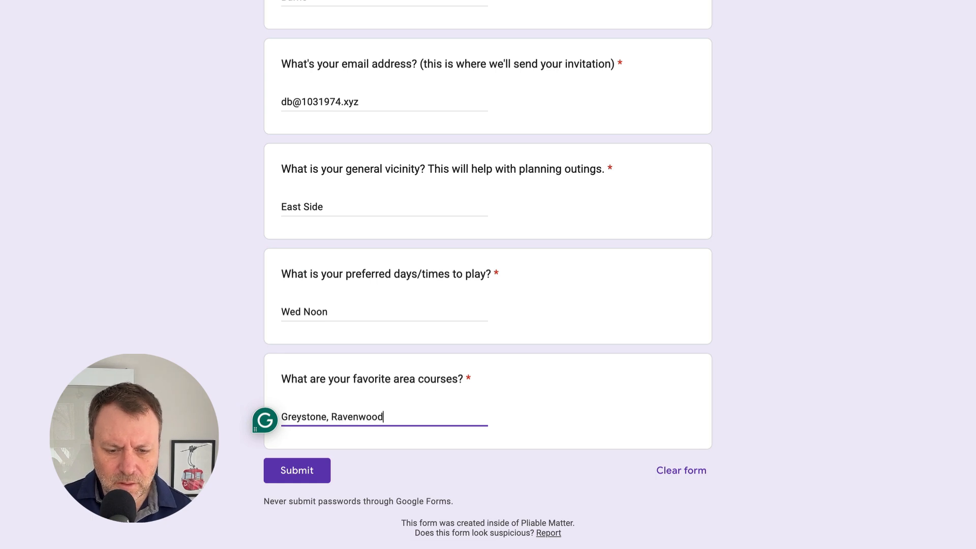
pyautogui.click(832, 397)
pyautogui.scroll(-1, 832, 398)
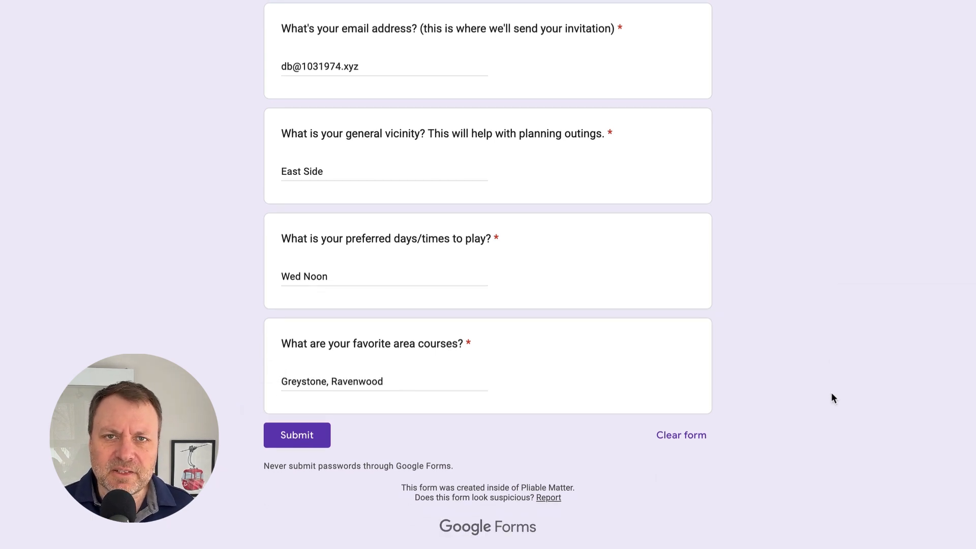
pyautogui.rightClick(832, 396)
pyautogui.click(276, 437)
pyautogui.click(276, 437)
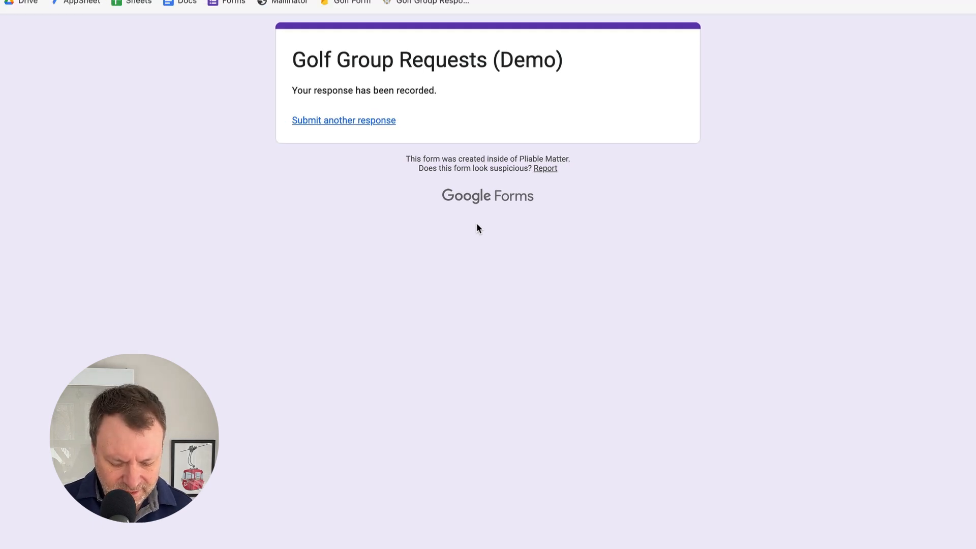
# - Open Gmail in a new tab and read the Golf Group Responses Notification email's submitted answers
pyautogui.press('super+t')
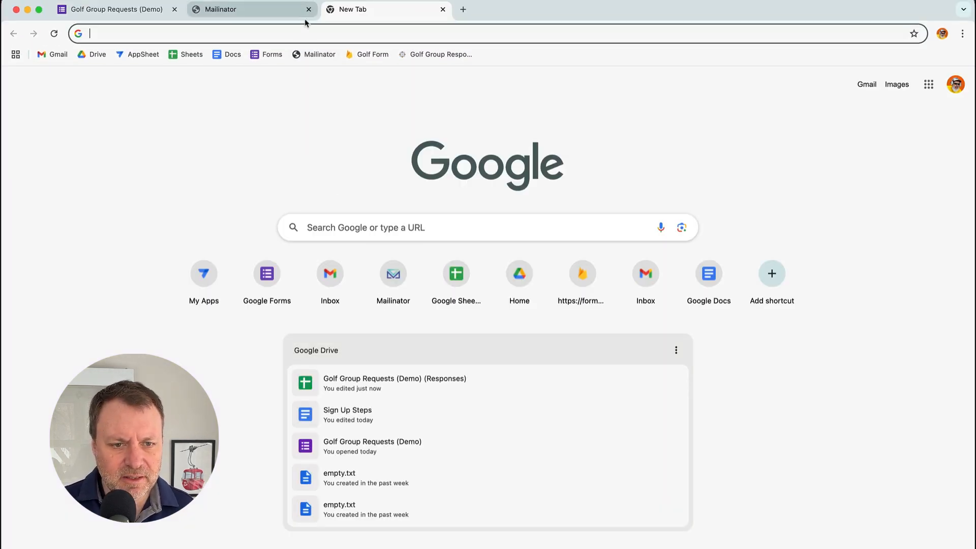
pyautogui.click(56, 58)
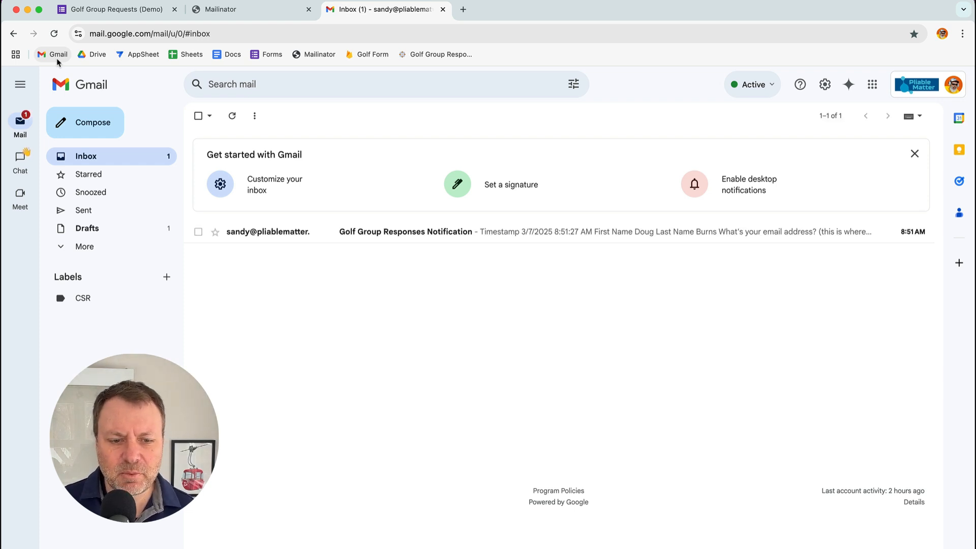
pyautogui.click(397, 233)
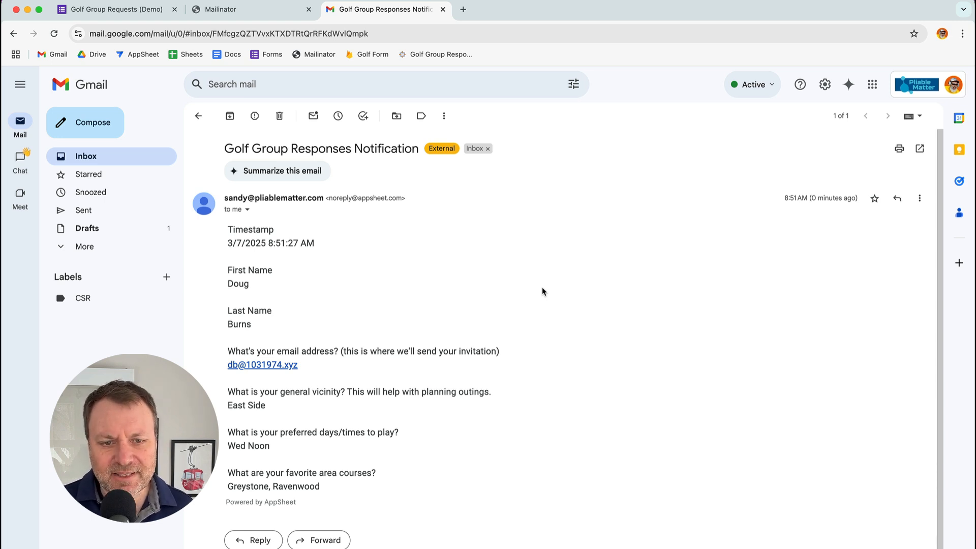
pyautogui.scroll(-1, 542, 292)
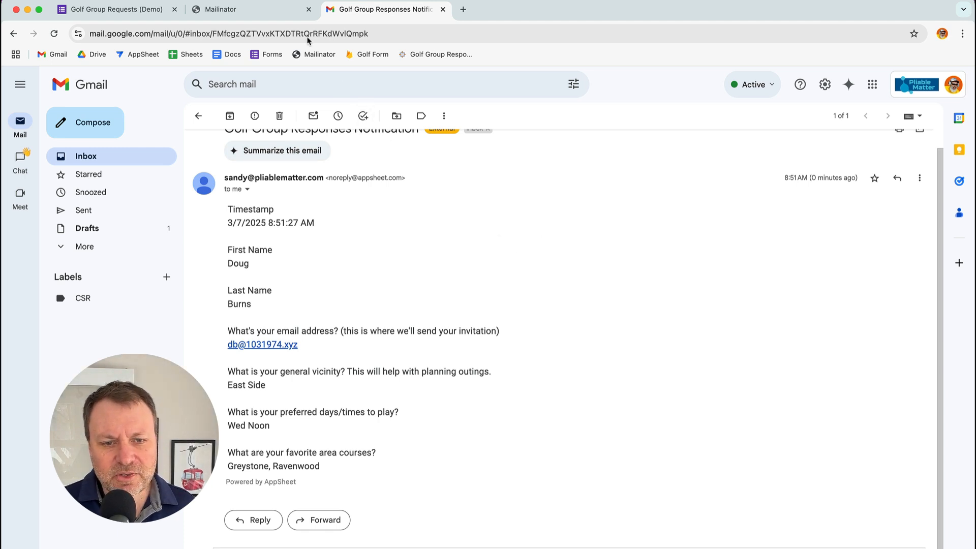
# - Check the We've Received Your Message confirmation in the Mailinator inbox, then start a new tab
pyautogui.click(260, 14)
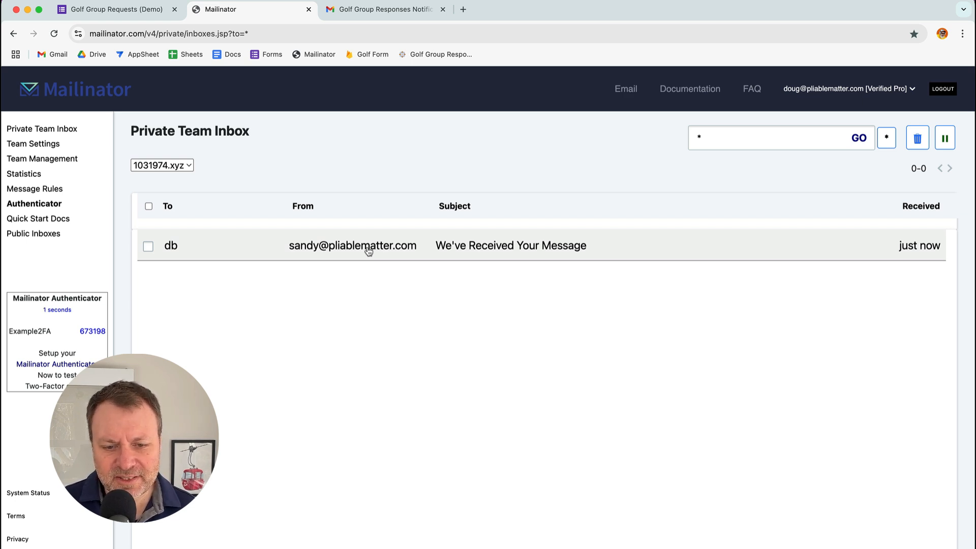
pyautogui.click(450, 245)
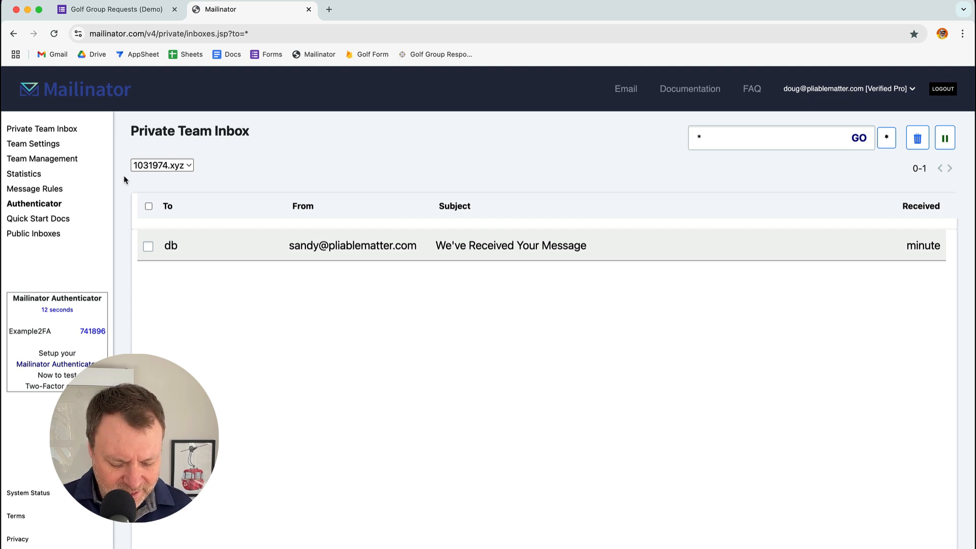
pyautogui.press('super+t')
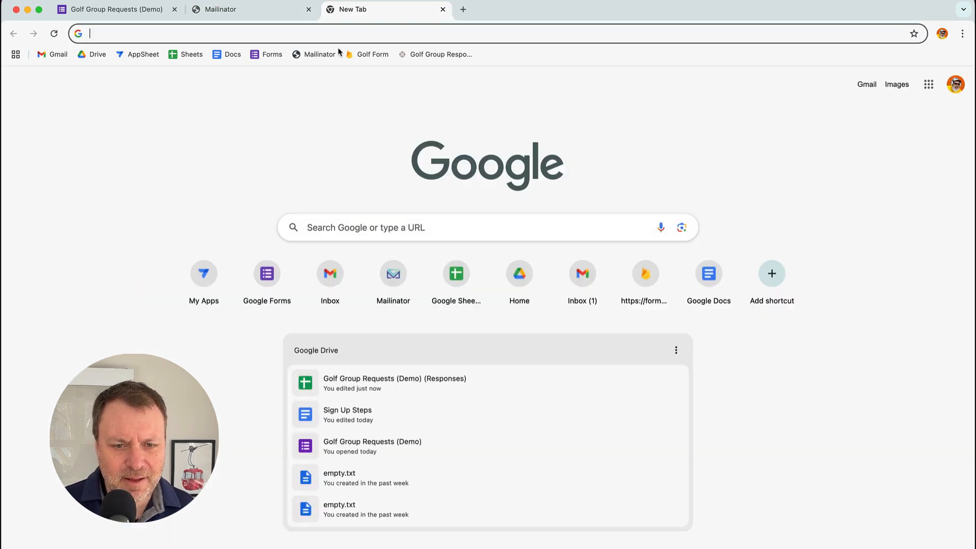
# - Open the Golf Group Responses app and view the new response row's details
pyautogui.click(461, 56)
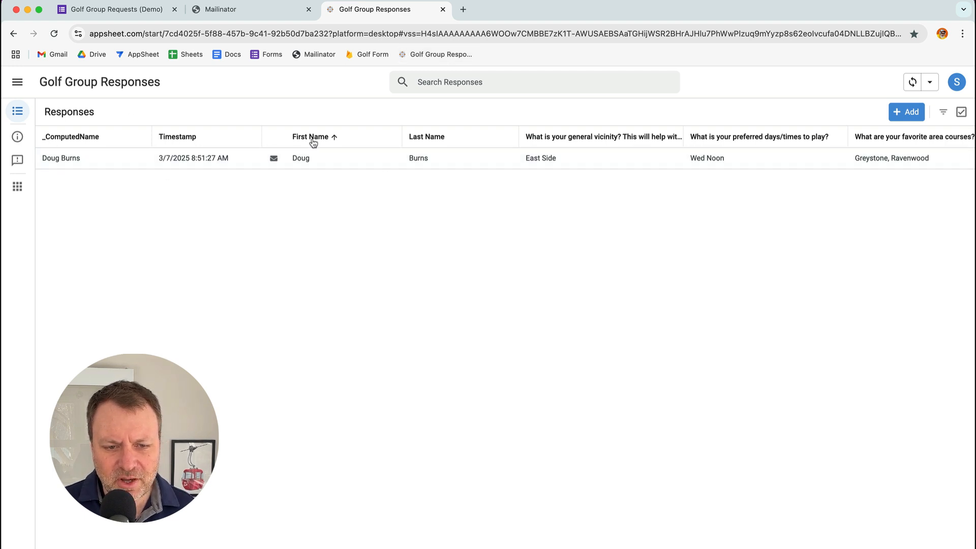
pyautogui.click(326, 160)
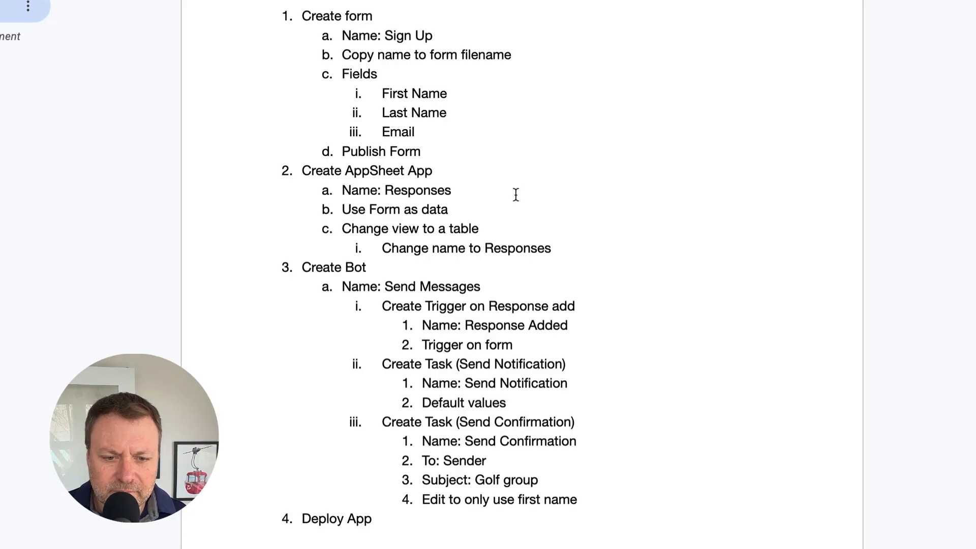
# - Select the form name 'Sign Up' on the first step of the plan document
pyautogui.click(483, 81)
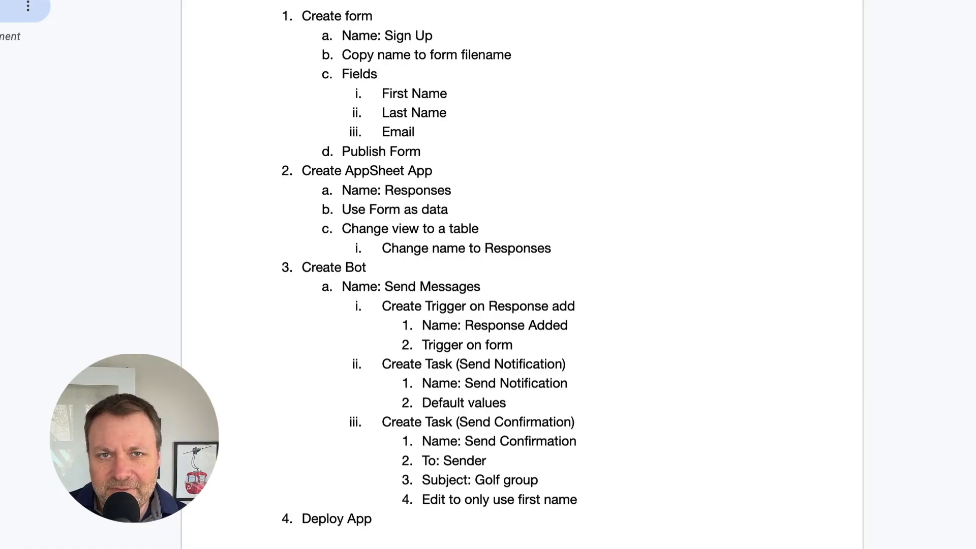
pyautogui.doubleClick(445, 143)
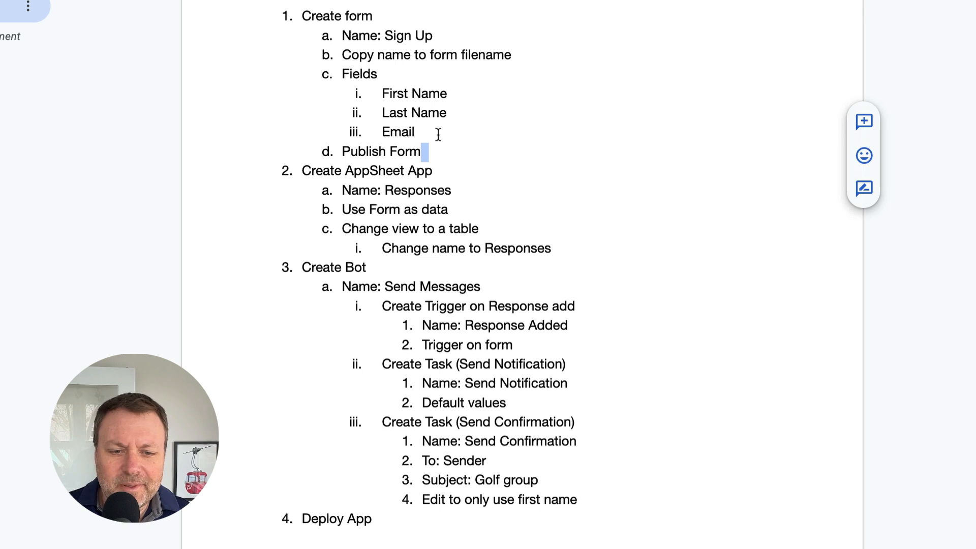
pyautogui.click(357, 16)
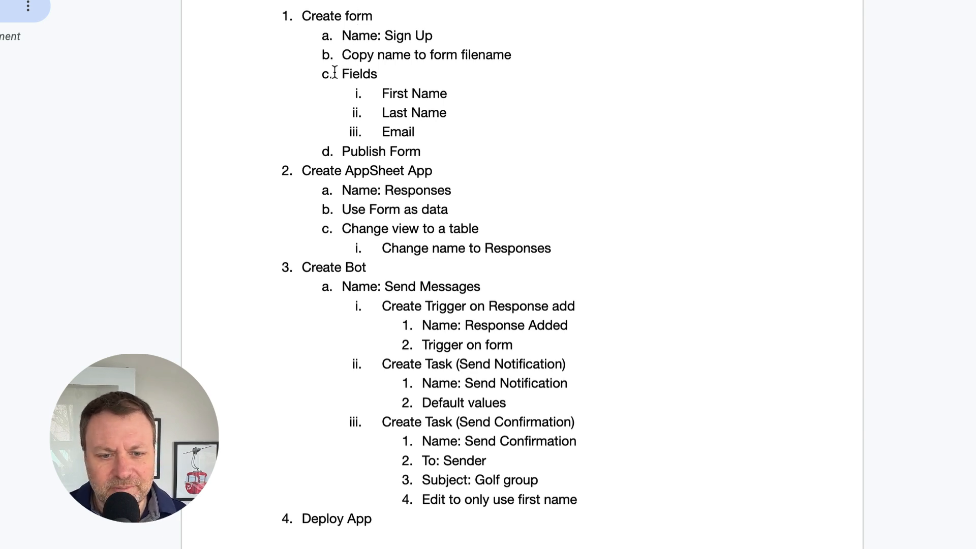
pyautogui.moveTo(383, 36); pyautogui.dragTo(436, 39)
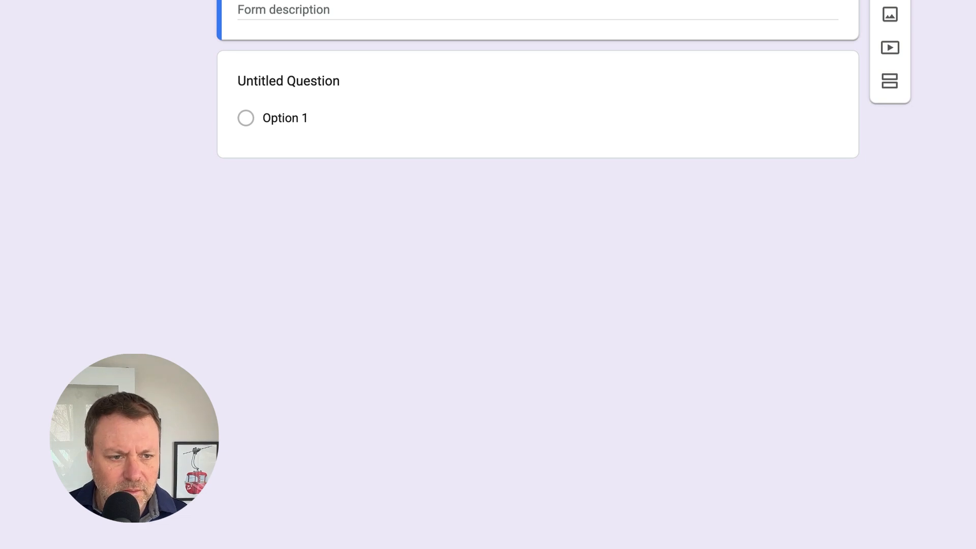
# - Add a required short-answer question titled First Name
pyautogui.click(283, 92)
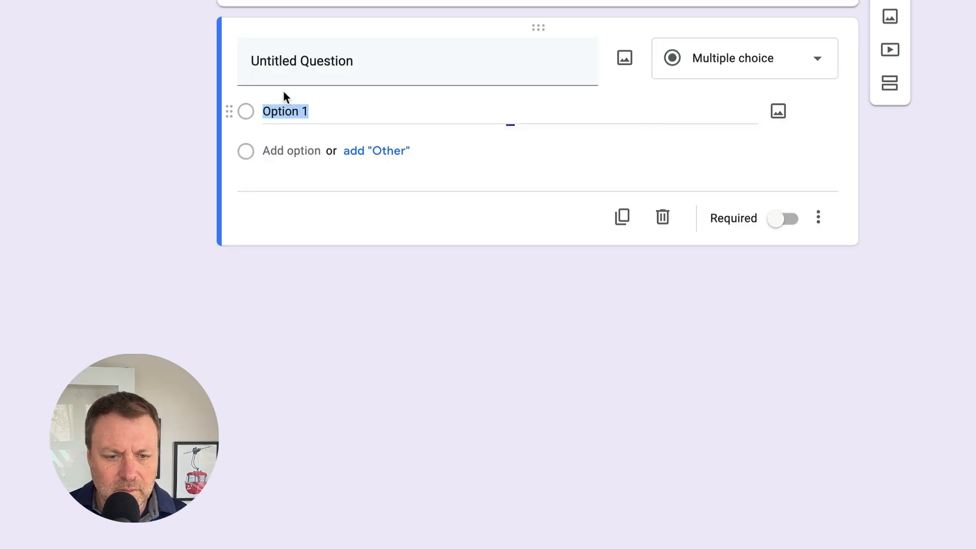
pyautogui.write('First Name')
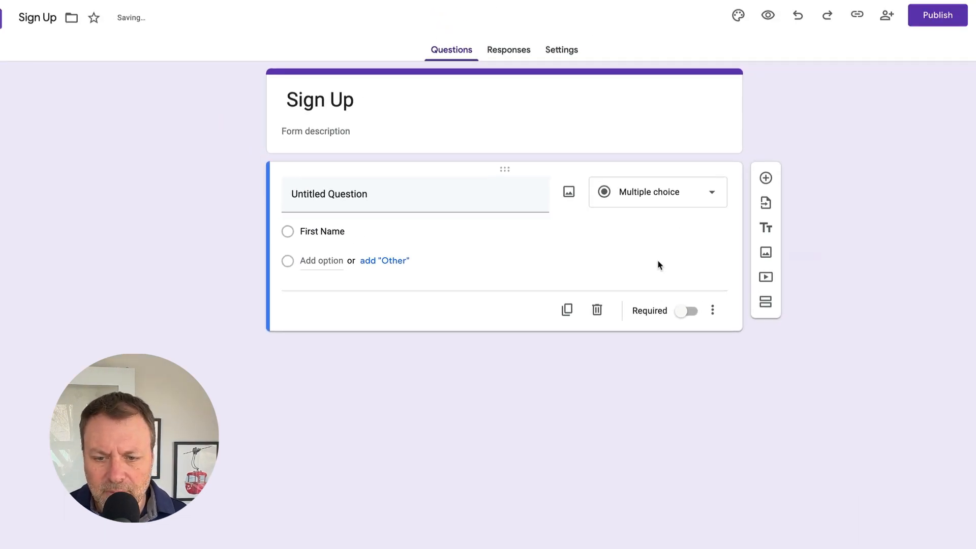
pyautogui.click(661, 192)
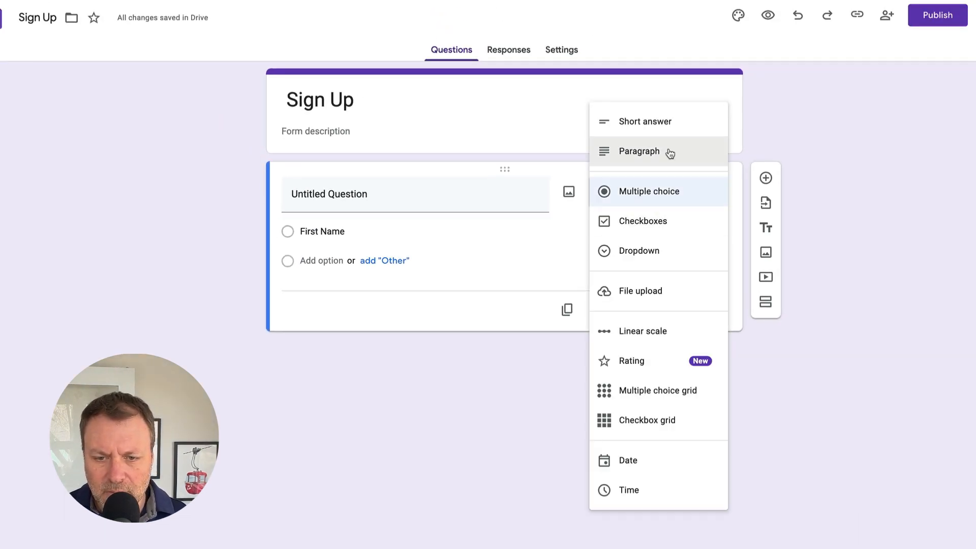
pyautogui.click(656, 120)
pyautogui.click(688, 290)
pyautogui.click(427, 190)
pyautogui.write('First NAme')
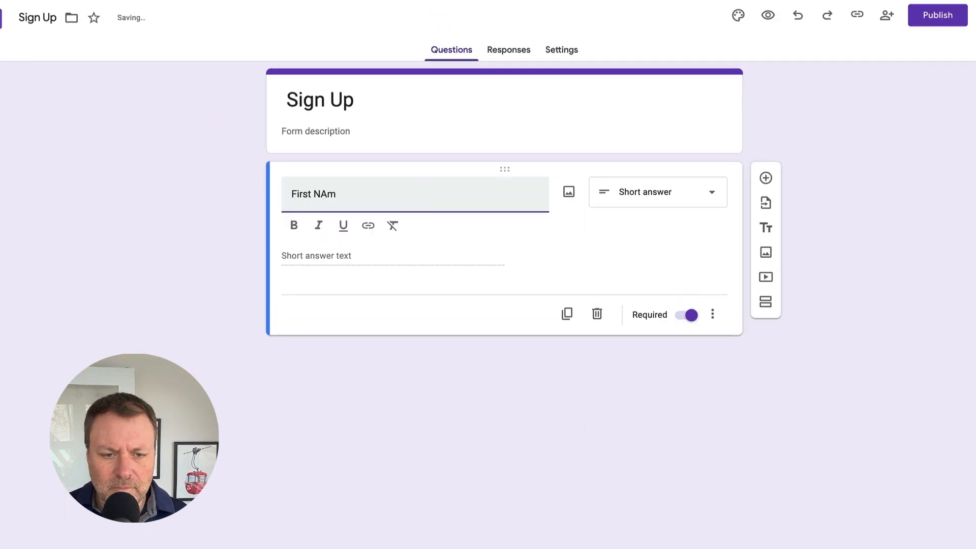
# - Add required short-answer questions titled Last Name and Email
pyautogui.click(766, 178)
pyautogui.write('Last NAme')
pyautogui.click(661, 284)
pyautogui.click(655, 212)
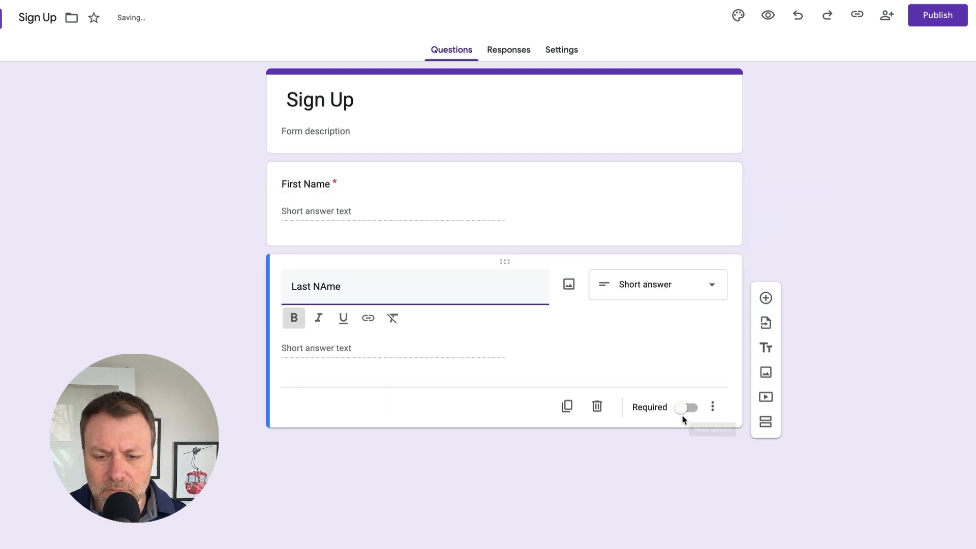
pyautogui.click(687, 405)
pyautogui.click(767, 298)
pyautogui.write('Email')
pyautogui.click(661, 377)
pyautogui.click(656, 304)
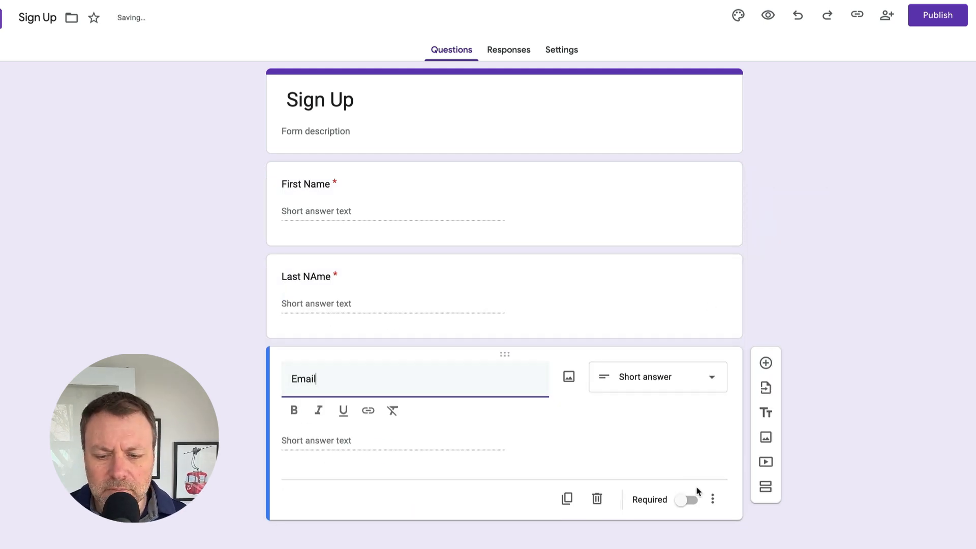
pyautogui.click(691, 492)
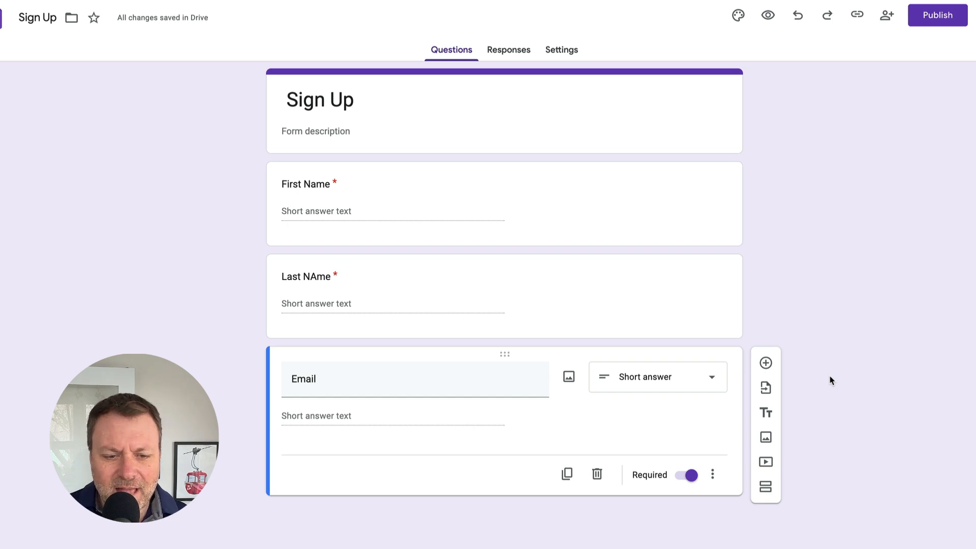
# - Correct the second question's title capitalisation to 'Last Name'
pyautogui.click(326, 277)
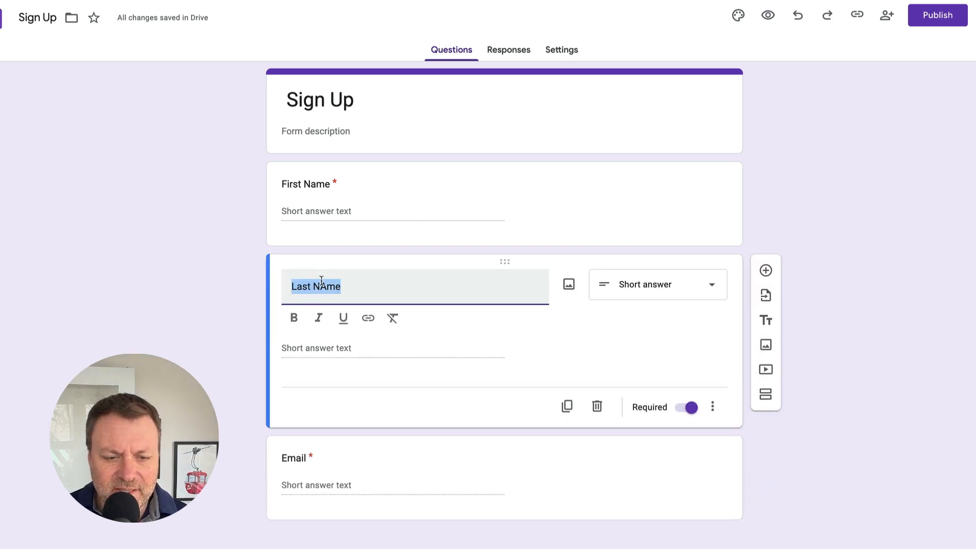
pyautogui.click(320, 286)
pyautogui.press('BackSpace')
pyautogui.write('a')
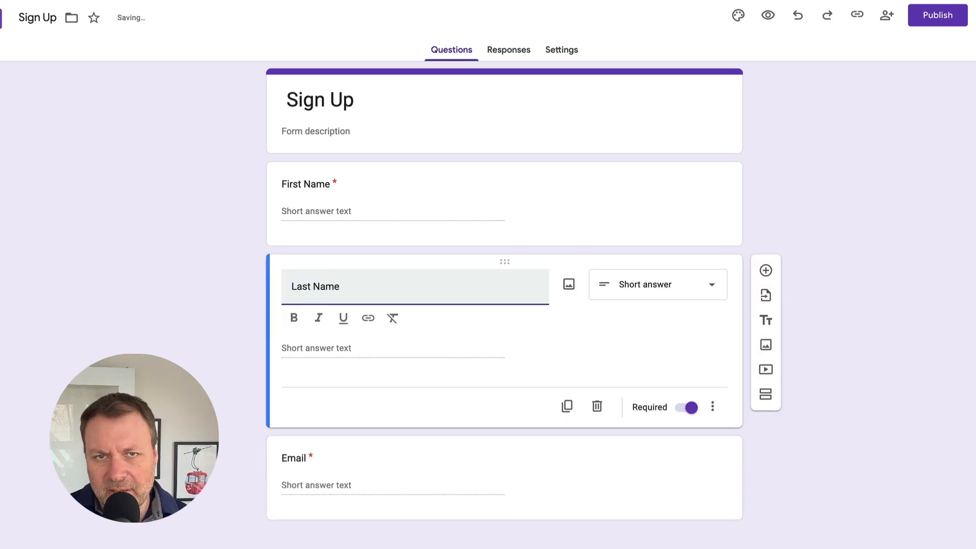
pyautogui.click(831, 327)
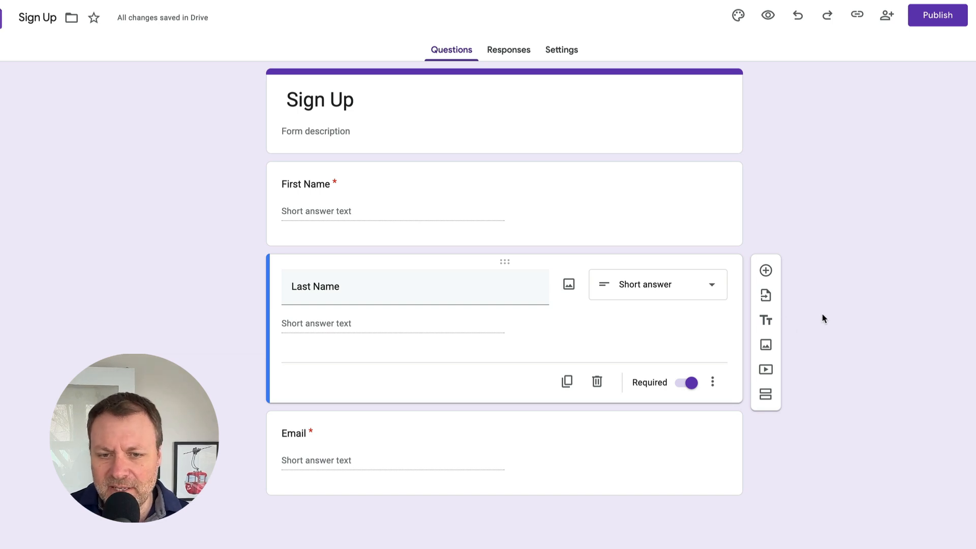
# - Publish the Sign Up form with editor access set to Anyone with the link
pyautogui.click(935, 15)
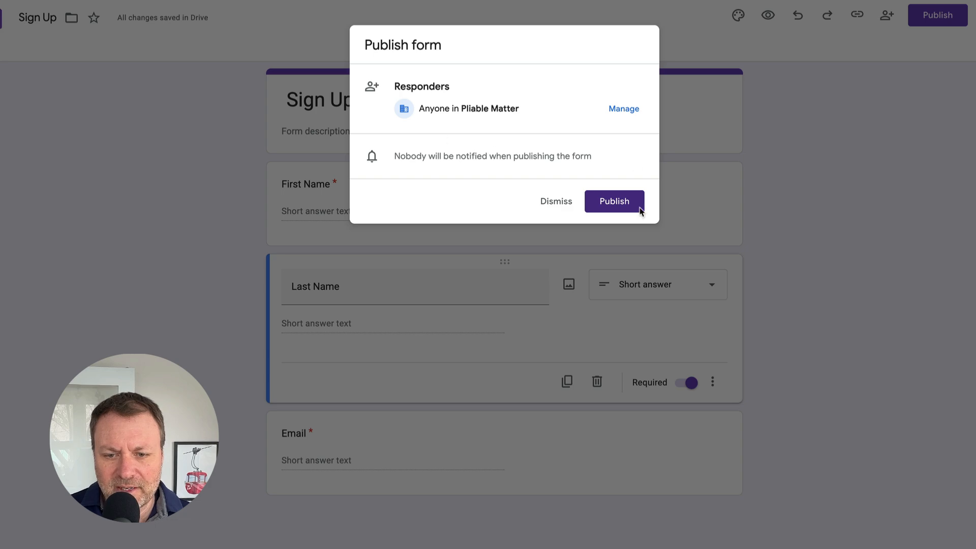
pyautogui.click(618, 196)
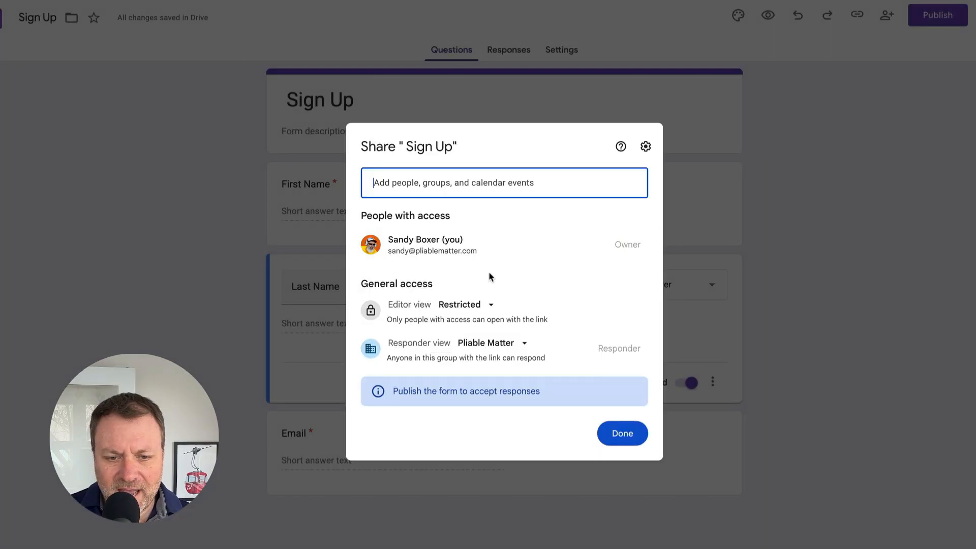
pyautogui.click(478, 306)
pyautogui.click(508, 416)
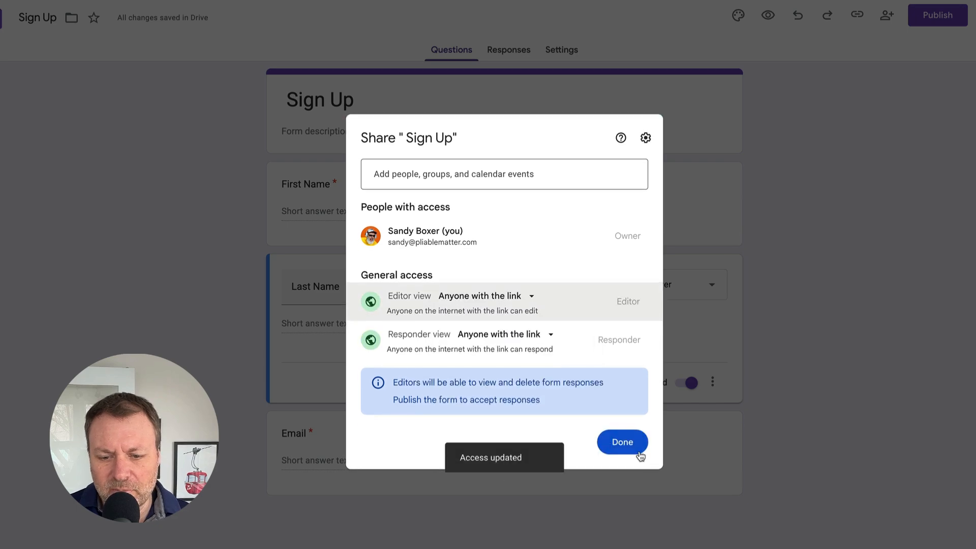
pyautogui.click(614, 441)
pyautogui.click(601, 204)
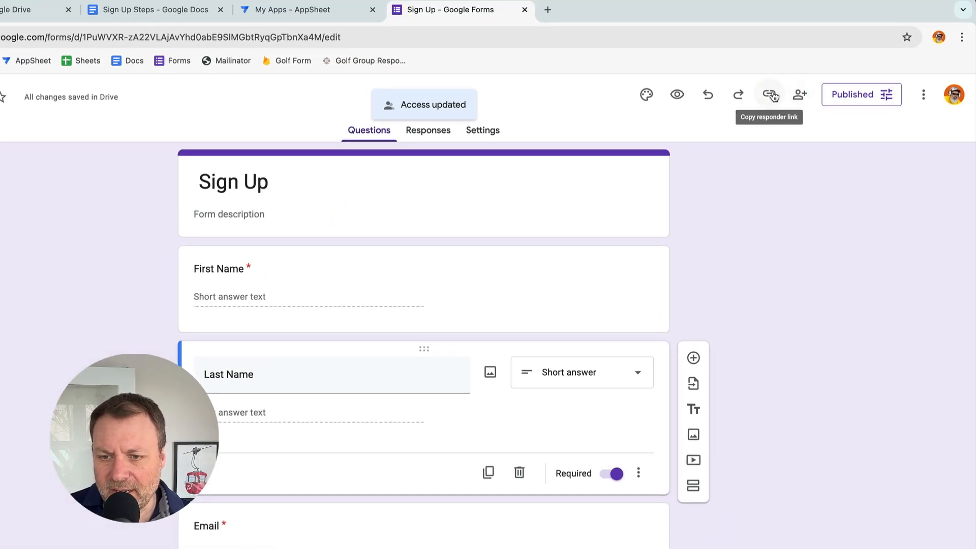
# - Open the shortened responder link in a new tab, then return to the Sign Up Steps doc
pyautogui.click(780, 97)
pyautogui.click(777, 179)
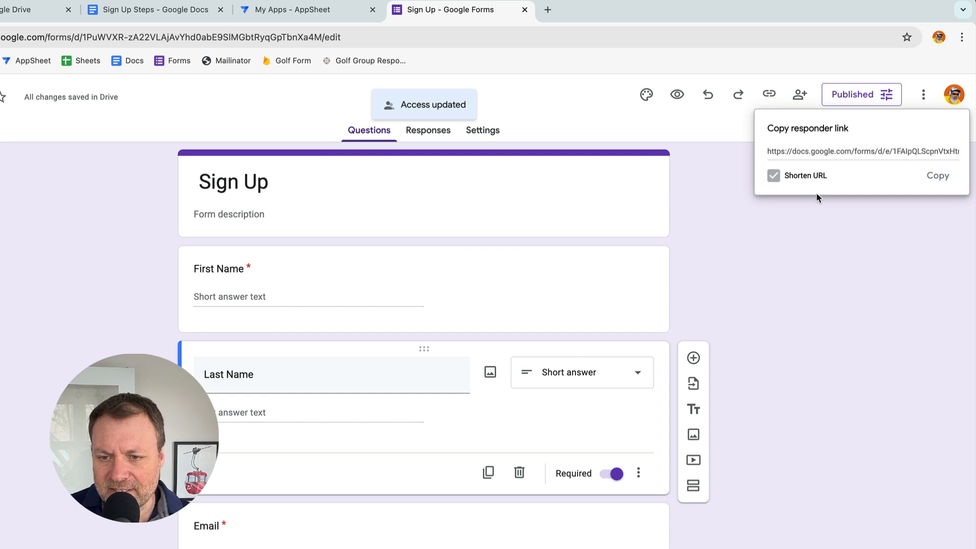
pyautogui.click(939, 178)
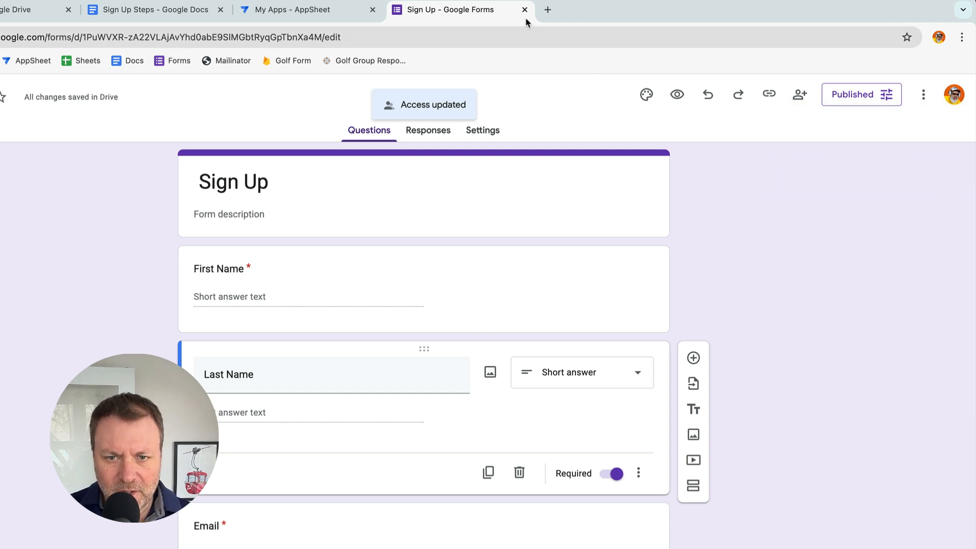
pyautogui.click(525, 10)
pyautogui.press('super+t')
pyautogui.press('super+v')
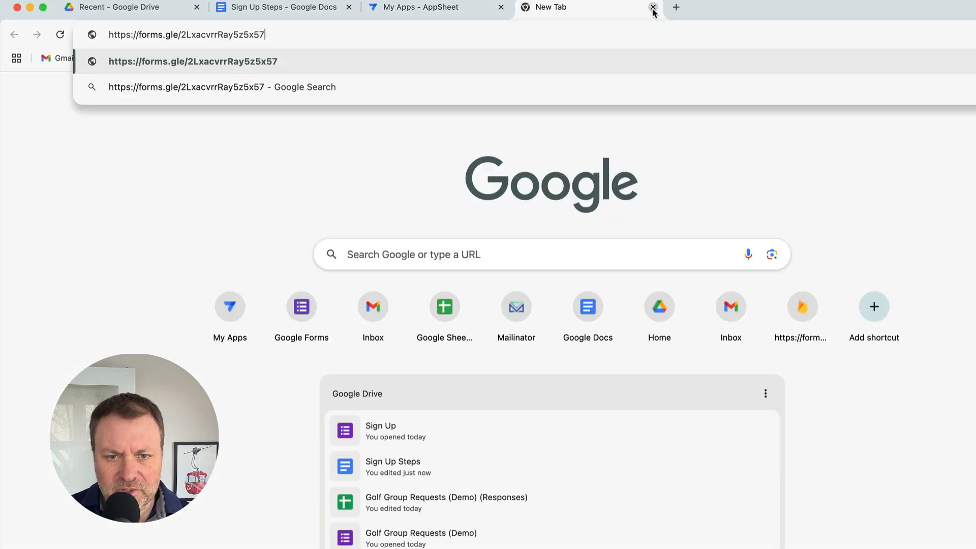
pyautogui.press('Return')
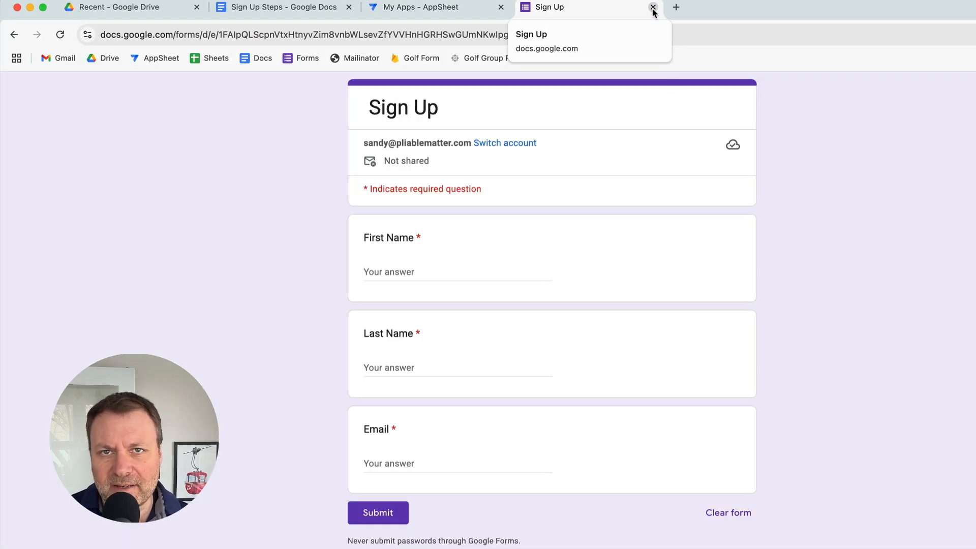
pyautogui.click(284, 8)
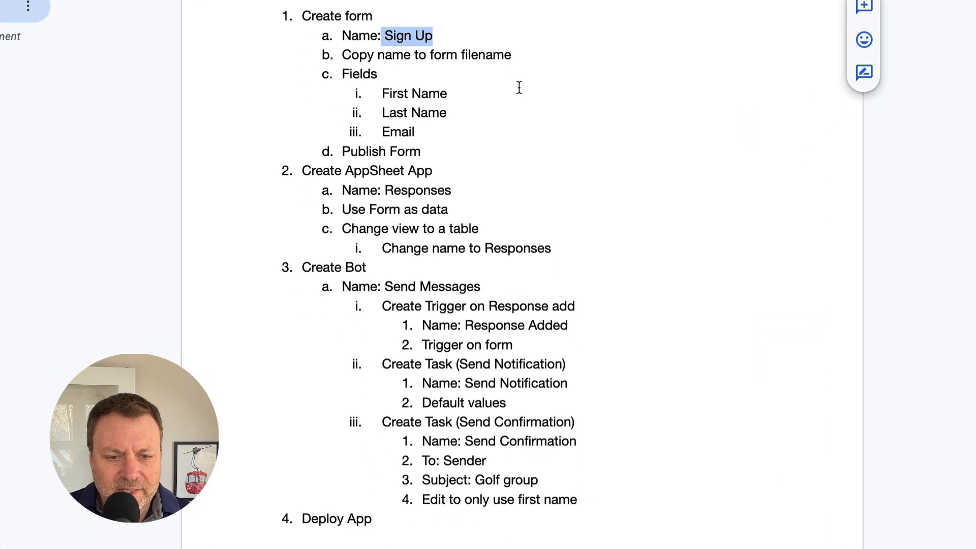
# - Highlight the Create AppSheet App steps and the app name Responses, then go to My Apps
pyautogui.click(411, 152)
pyautogui.moveTo(298, 172); pyautogui.dragTo(592, 245)
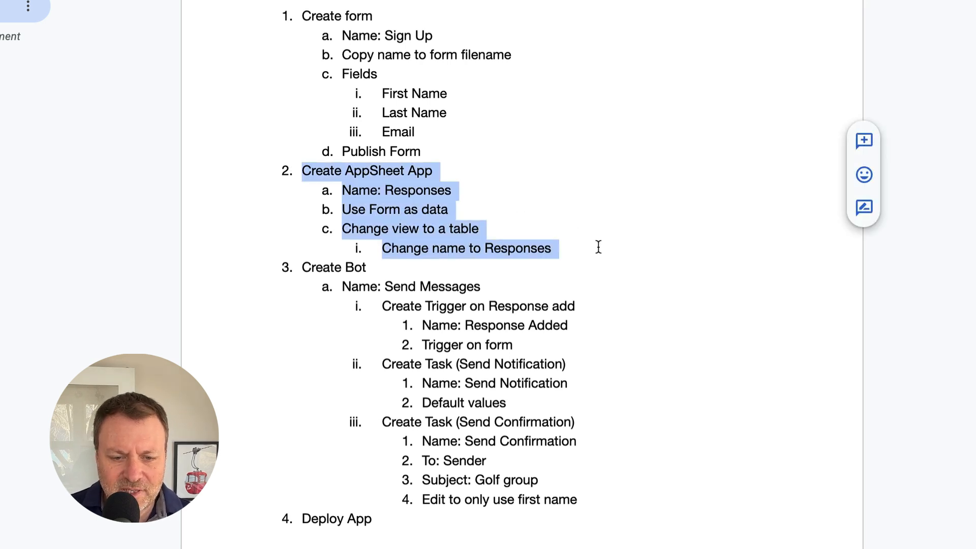
pyautogui.doubleClick(423, 191)
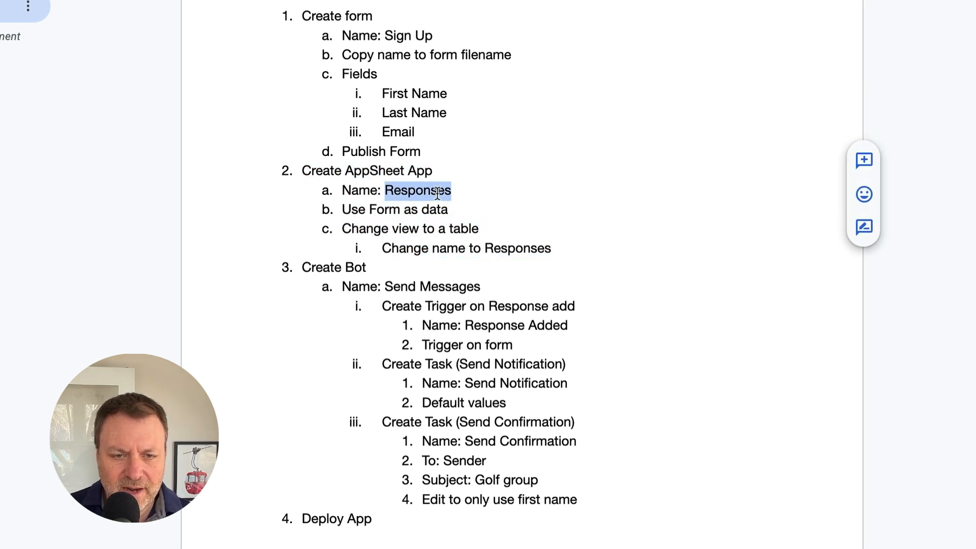
pyautogui.click(542, 19)
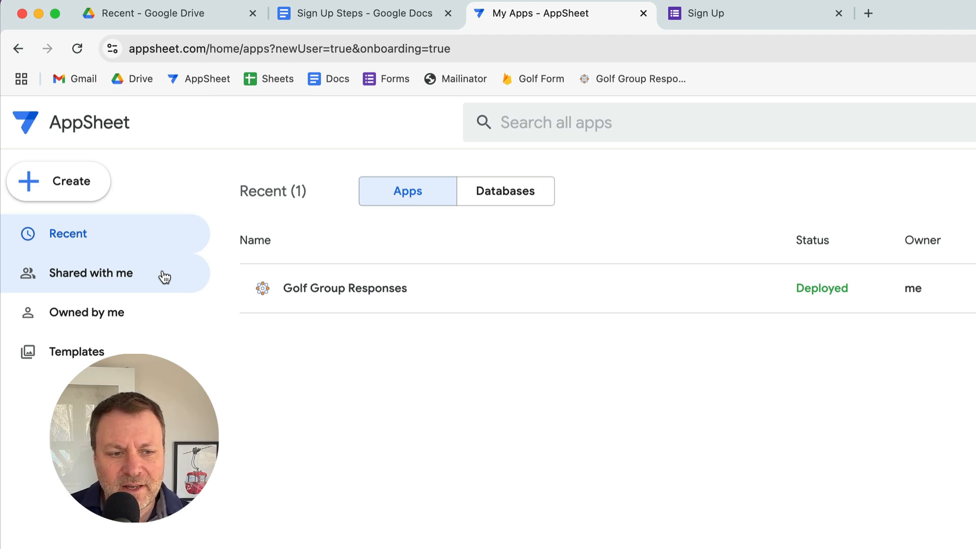
# - Start a new app from existing data named Responses
pyautogui.click(52, 181)
pyautogui.moveTo(132, 224)
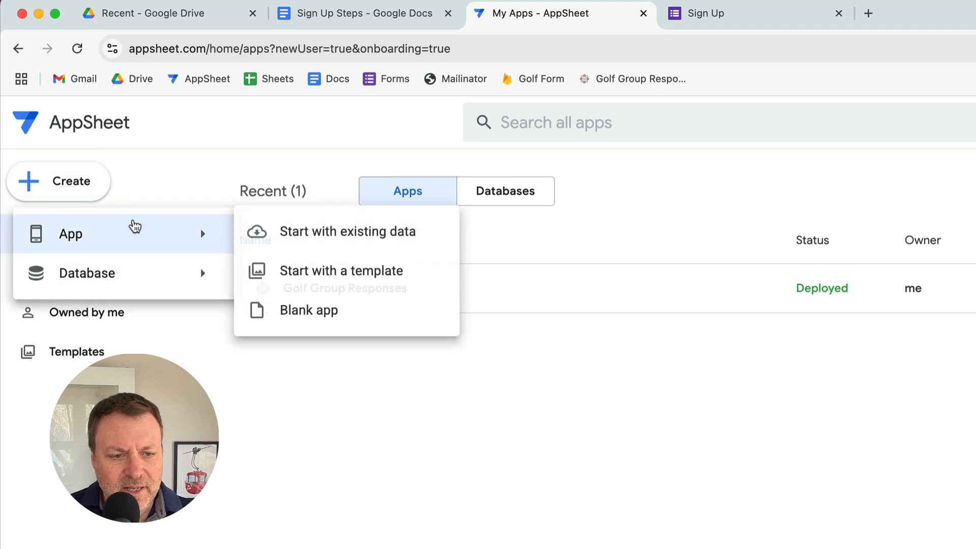
pyautogui.click(304, 236)
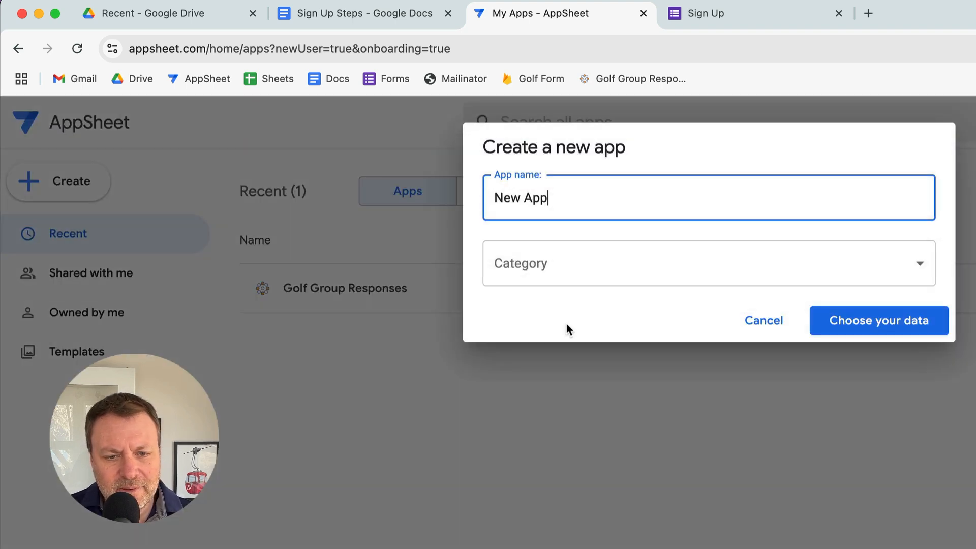
pyautogui.tripleClick(566, 208)
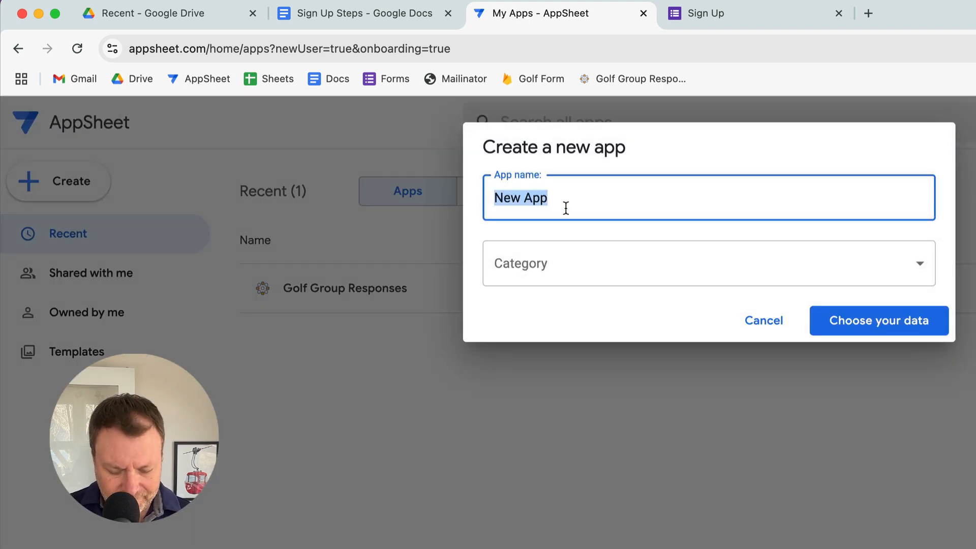
pyautogui.write('Responses')
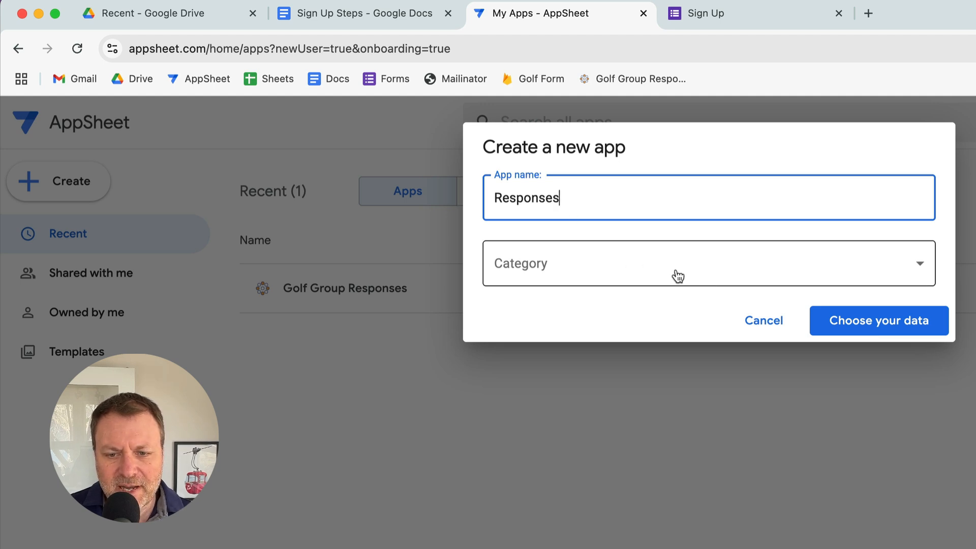
pyautogui.click(878, 326)
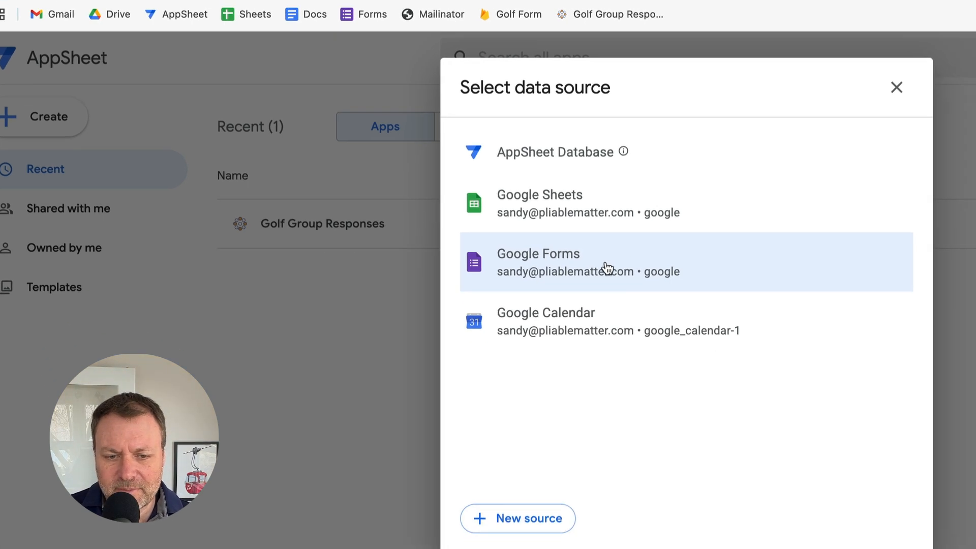
# - Choose the Sign Up Google Form as the app's data and open the app in the editor
pyautogui.click(626, 329)
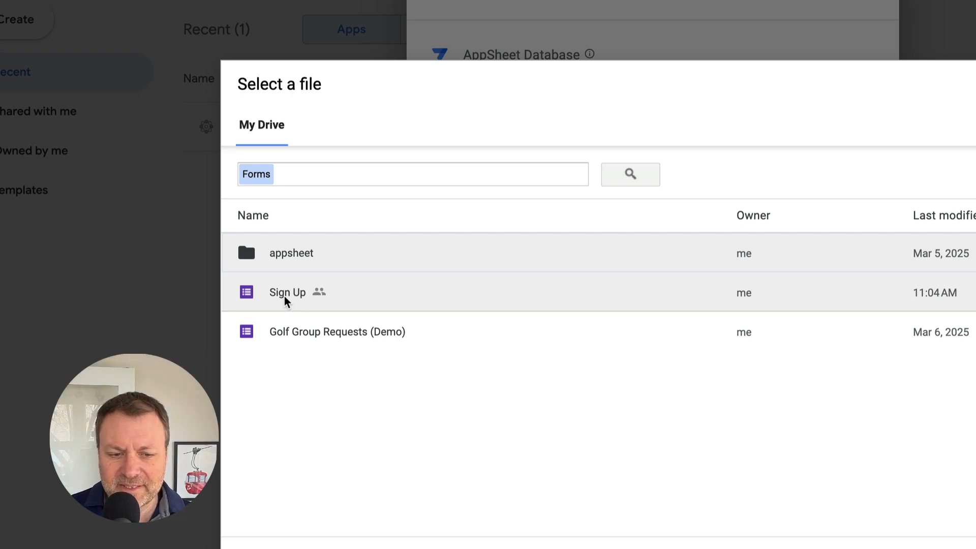
pyautogui.click(285, 299)
pyautogui.click(261, 544)
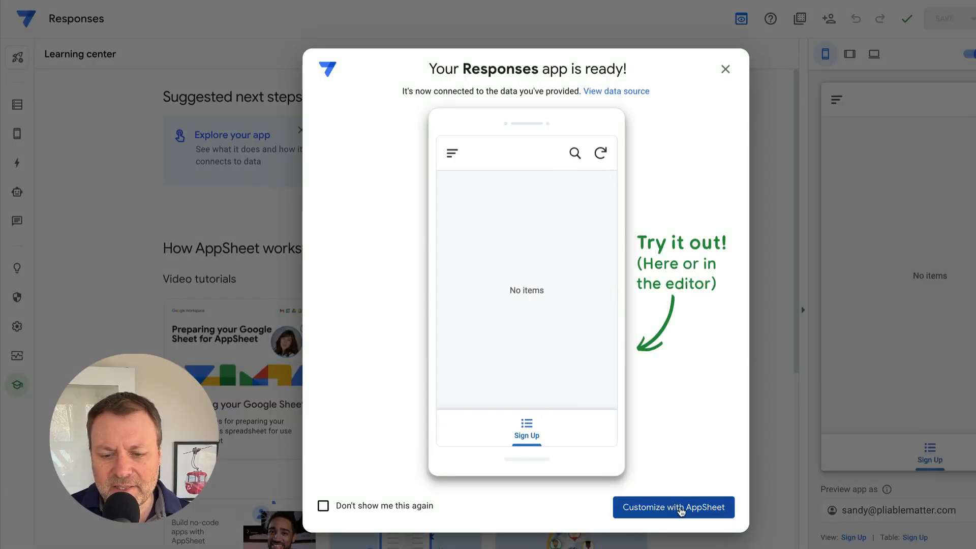
pyautogui.click(682, 511)
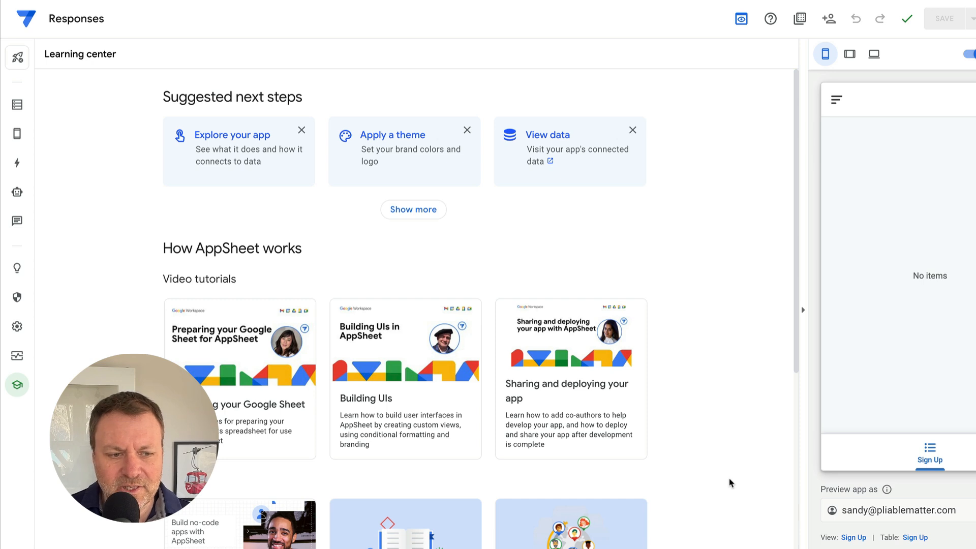
pyautogui.click(337, 1)
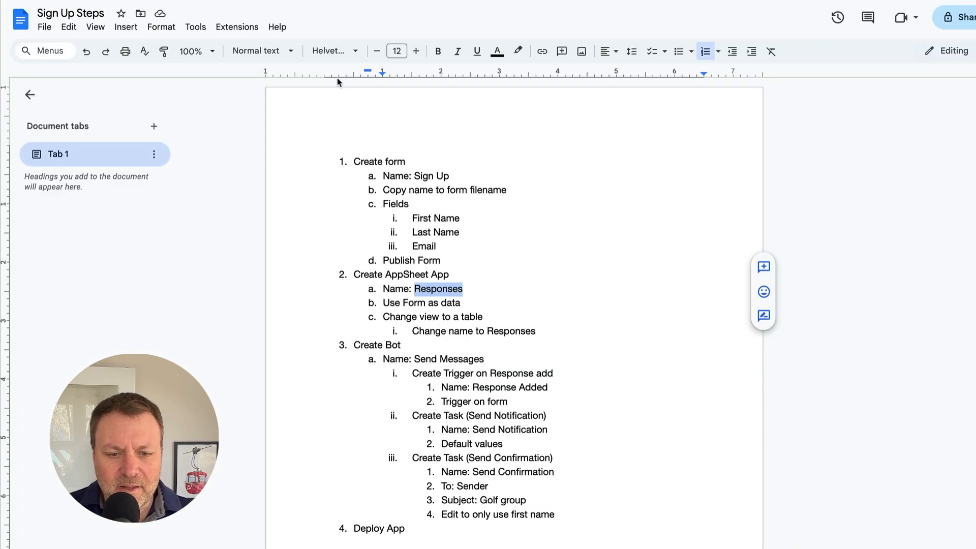
pyautogui.click(451, 304)
pyautogui.scroll(-1, 451, 304)
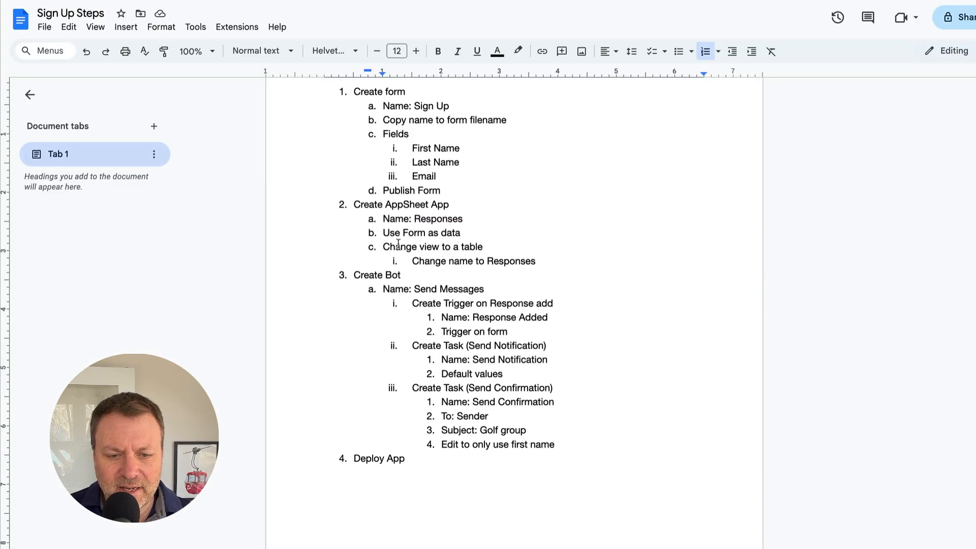
pyautogui.moveTo(384, 232); pyautogui.dragTo(467, 235)
pyautogui.click(401, 250)
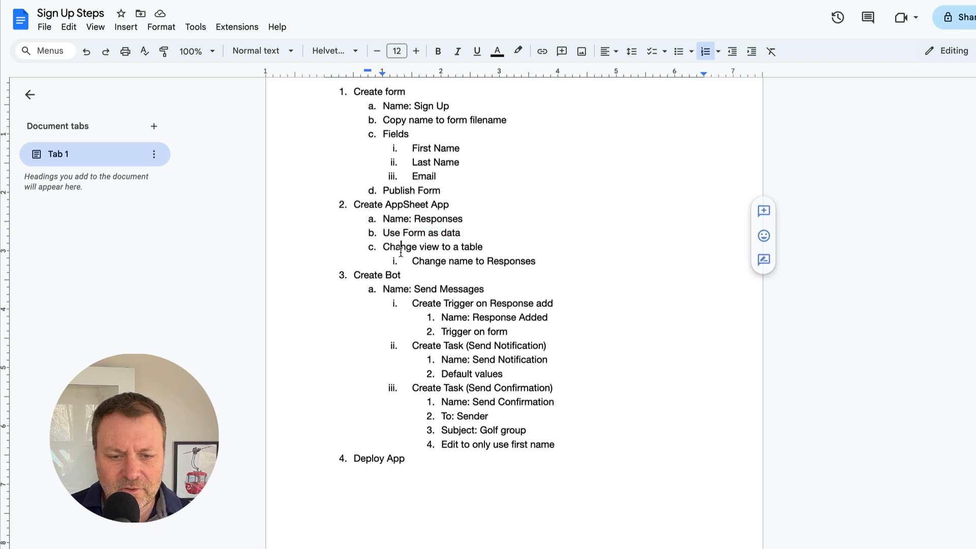
pyautogui.moveTo(384, 247); pyautogui.dragTo(510, 246)
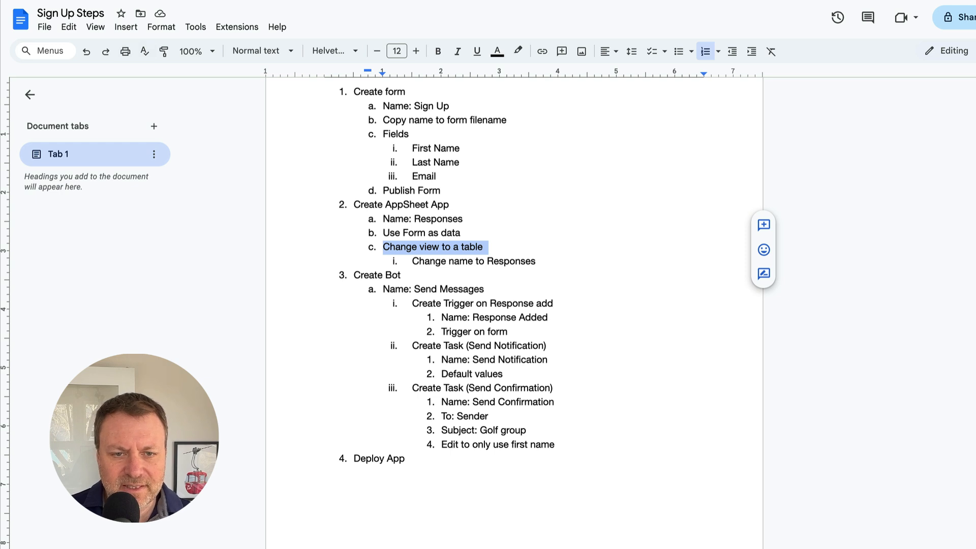
pyautogui.click(396, 1)
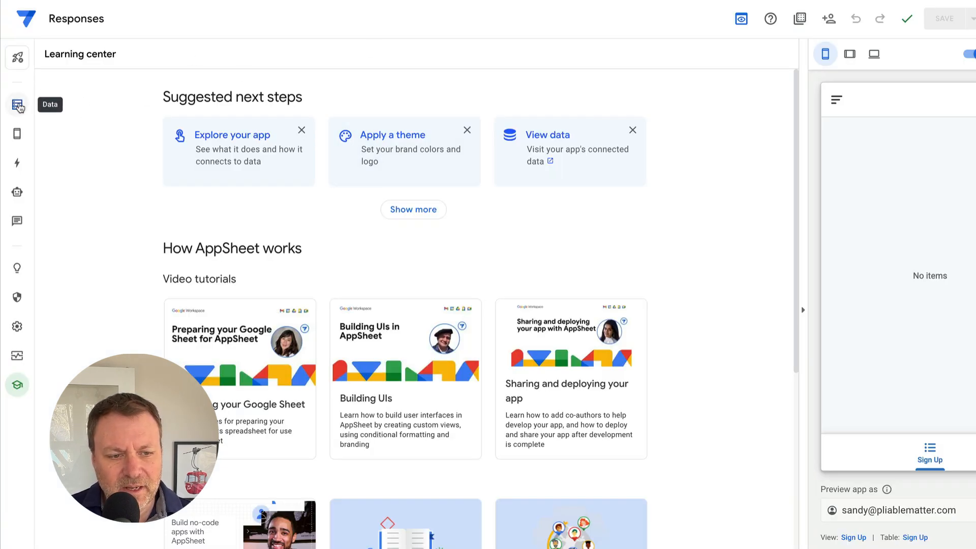
# - Set the Sign Up view's type to table
pyautogui.click(18, 106)
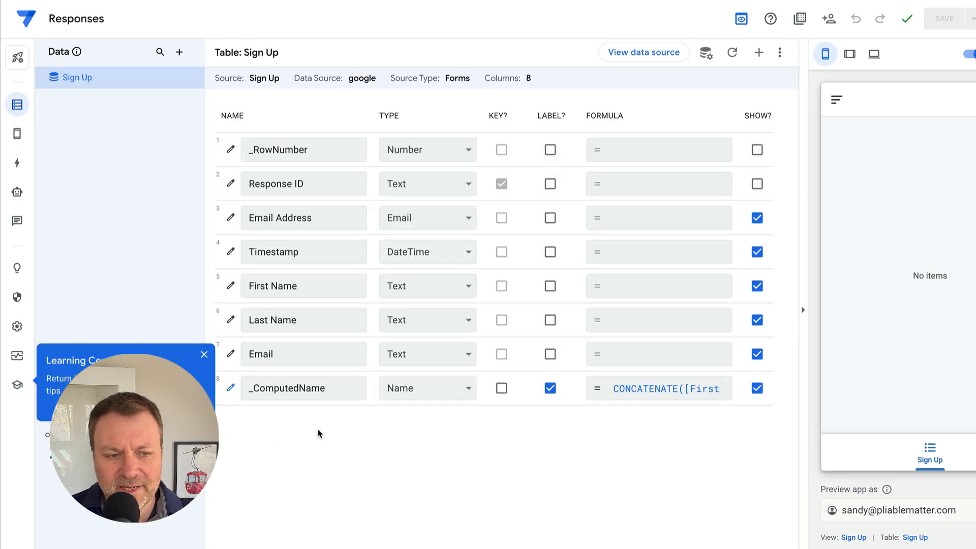
pyautogui.moveTo(19, 137)
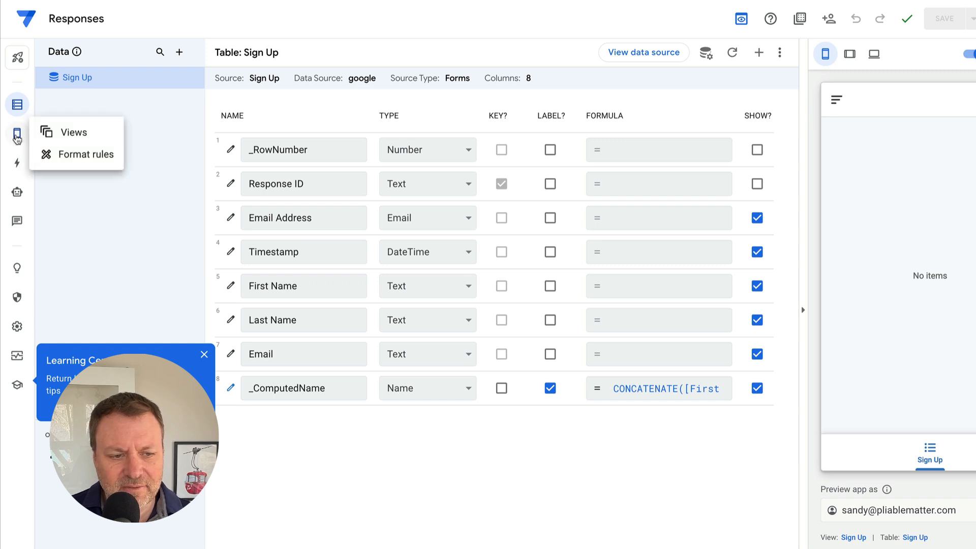
pyautogui.click(17, 136)
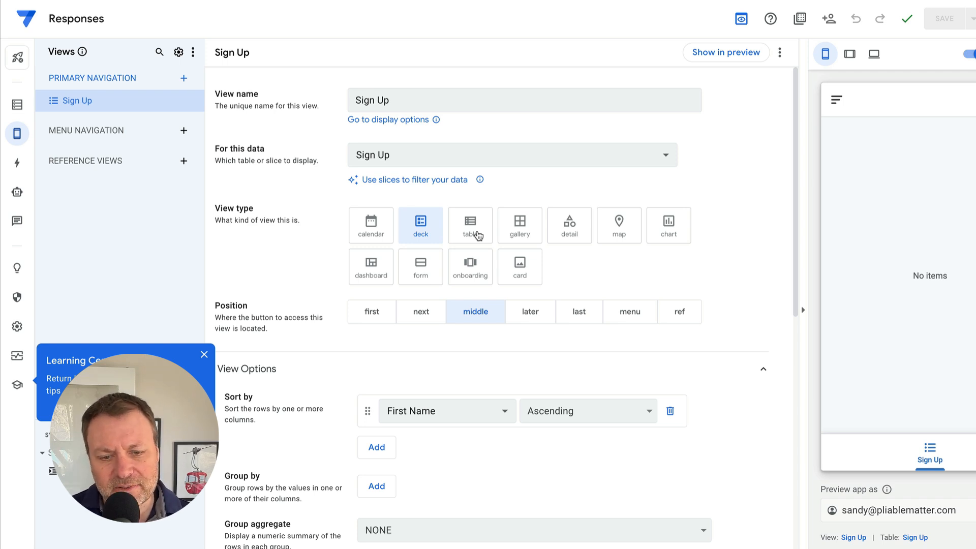
pyautogui.click(478, 236)
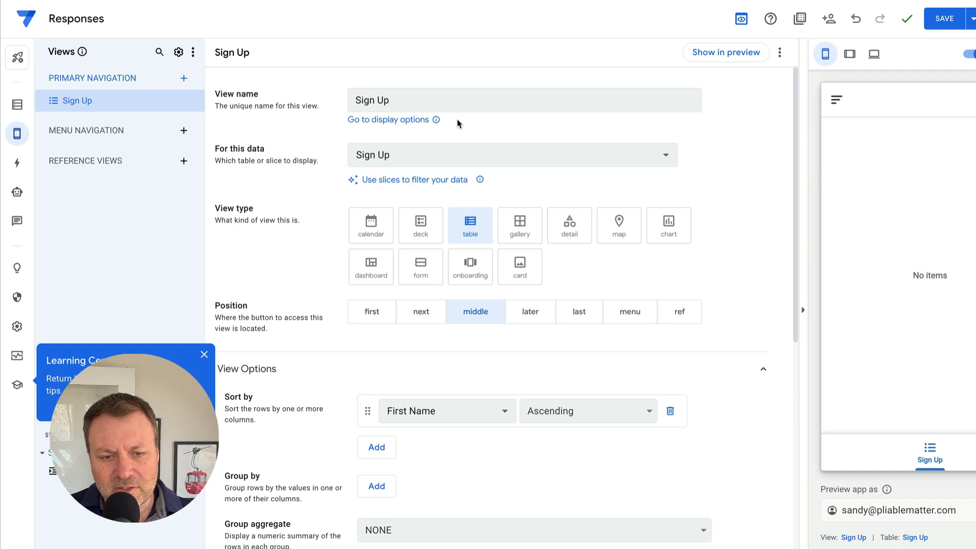
# - Rename the table view from Sign Up to Responses
pyautogui.click(433, 101)
pyautogui.hotkey('ctrl', 'a')
pyautogui.write('Responses')
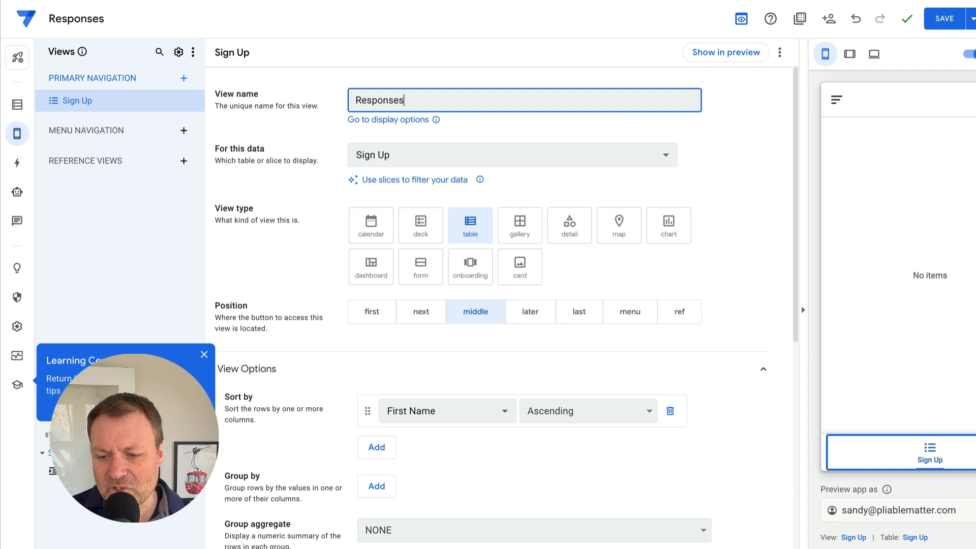
pyautogui.press('Return')
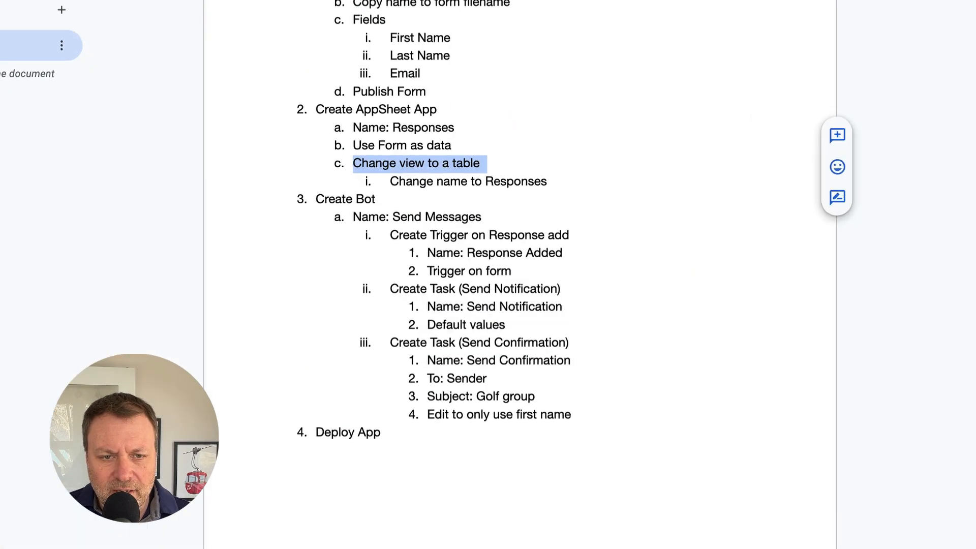
# - Copy the trigger name 'Response Added' from the Sign Up Steps notes and return to the AppSheet editor
pyautogui.click(492, 268)
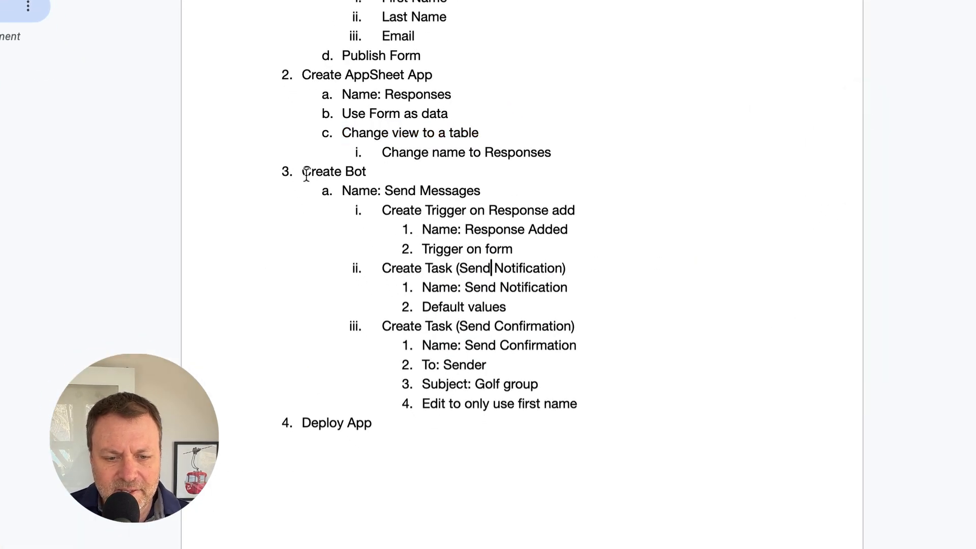
pyautogui.moveTo(302, 172); pyautogui.dragTo(610, 395)
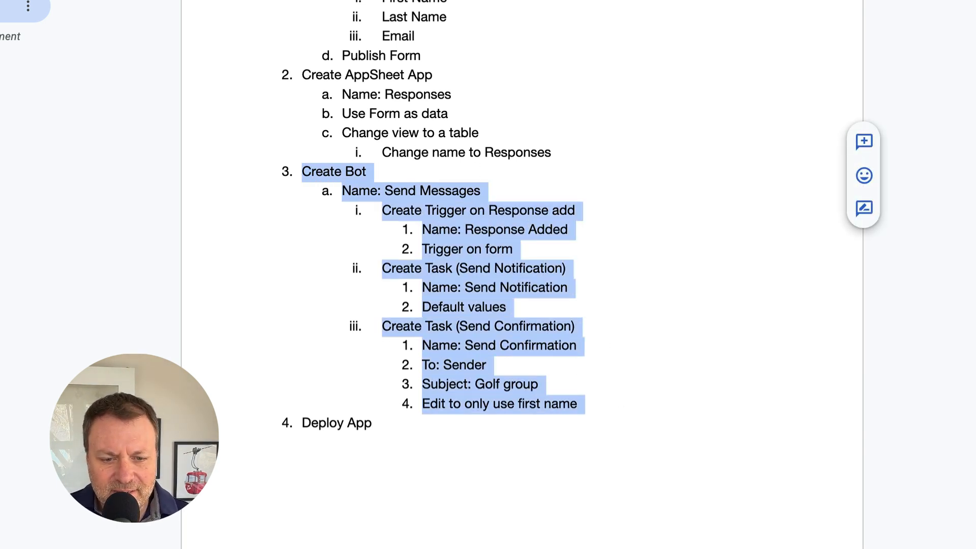
pyautogui.click(538, 304)
pyautogui.moveTo(385, 191); pyautogui.dragTo(538, 211)
pyautogui.click(508, 212)
pyautogui.click(506, 211)
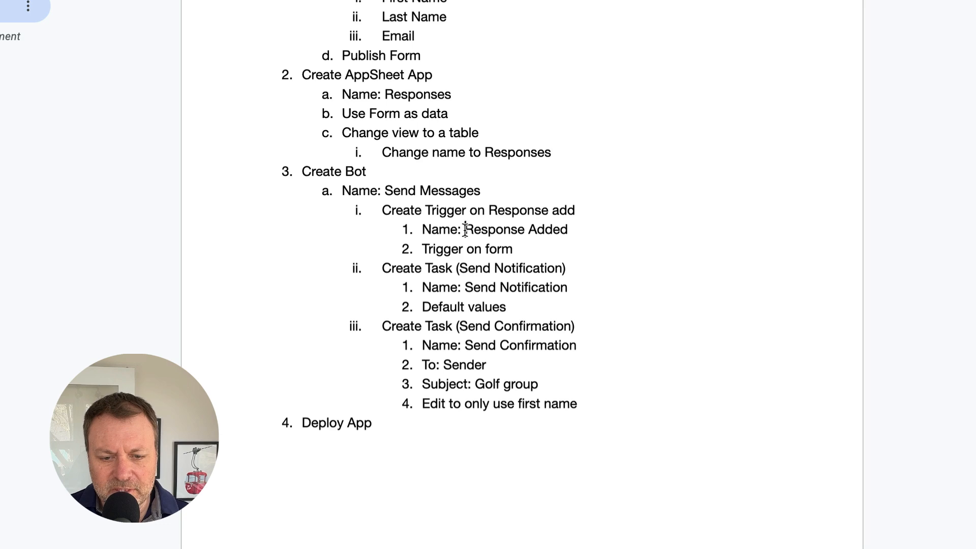
pyautogui.moveTo(465, 229); pyautogui.dragTo(566, 226)
pyautogui.click(414, 10)
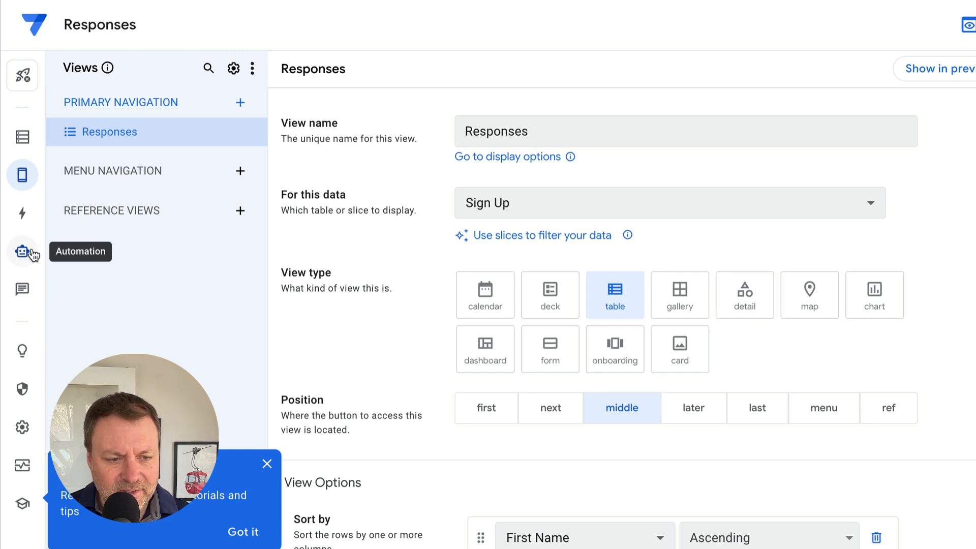
# - Create a blank New Bot under Automation with a freshly created New event
pyautogui.click(31, 256)
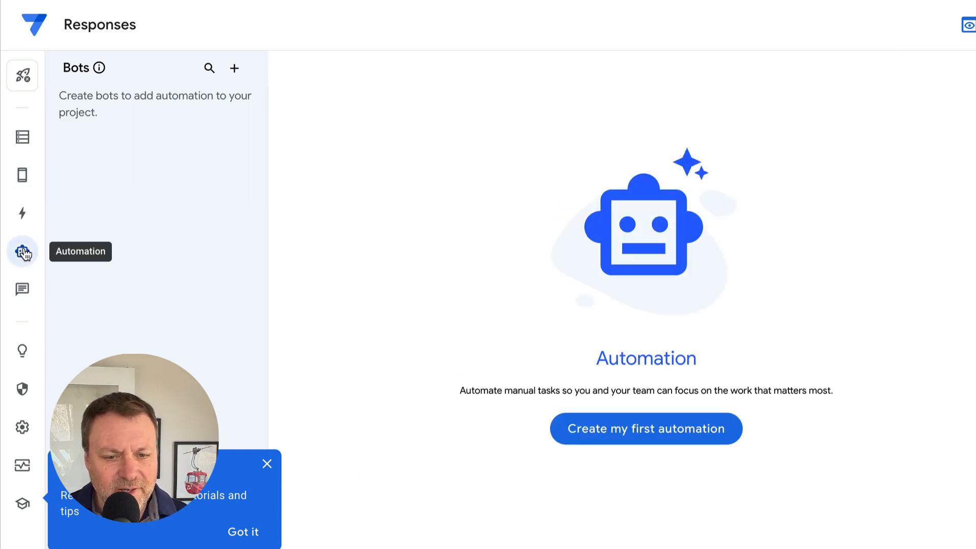
pyautogui.click(678, 427)
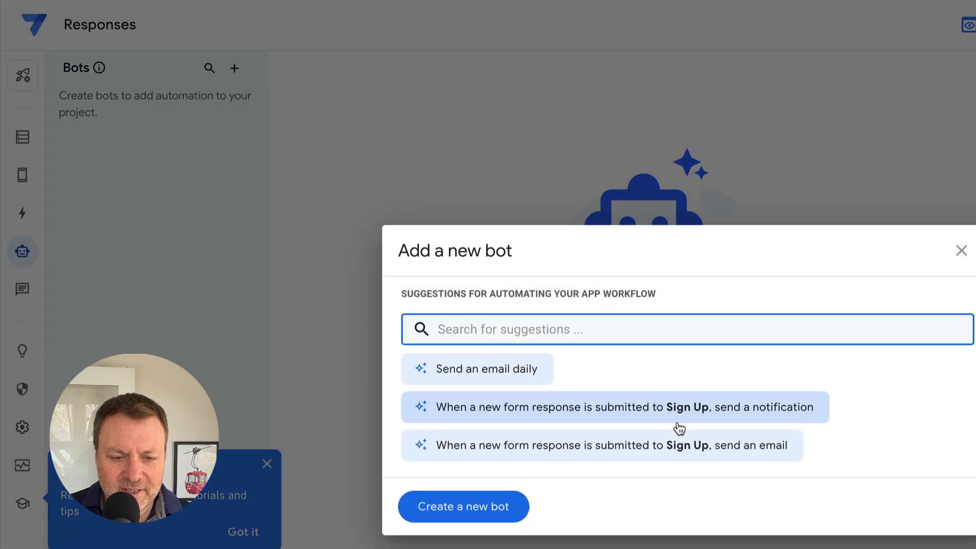
pyautogui.click(465, 507)
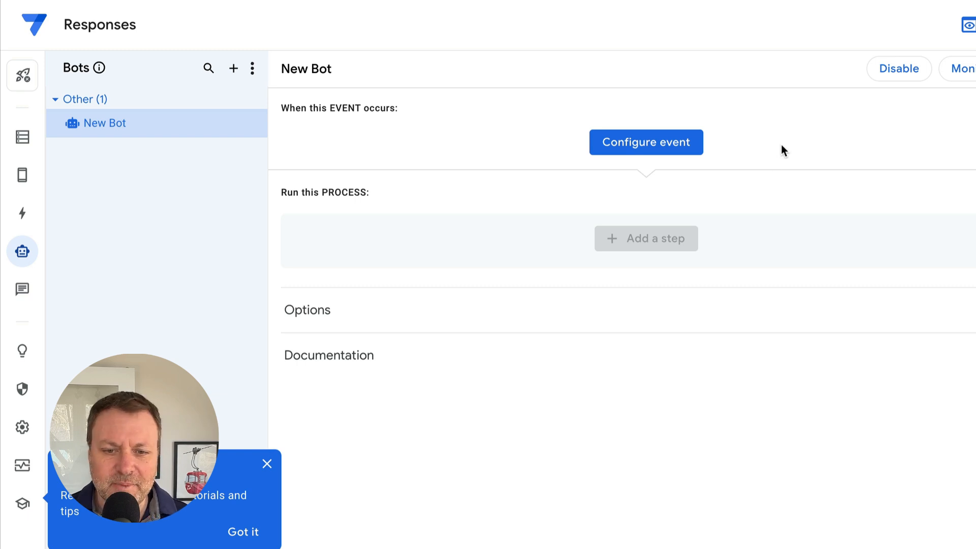
pyautogui.click(656, 148)
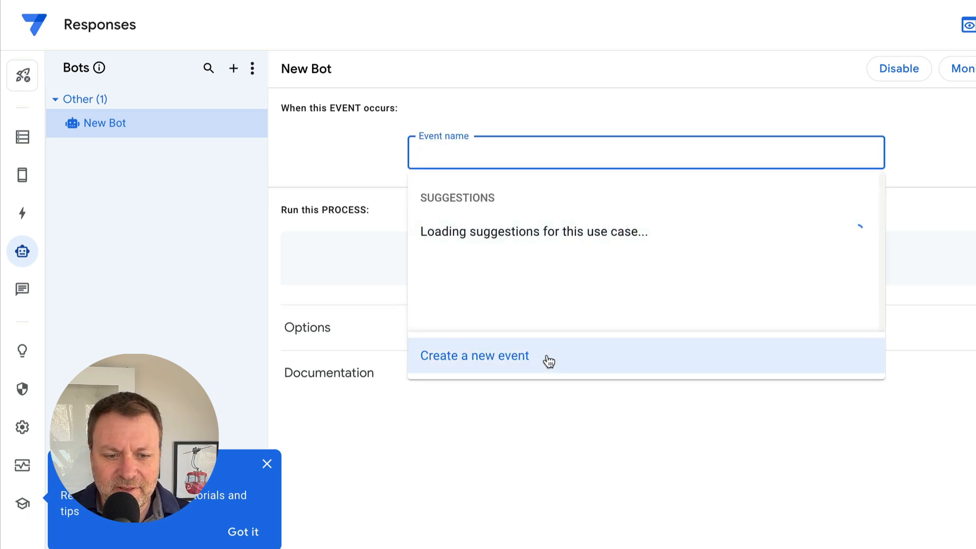
pyautogui.click(495, 366)
pyautogui.click(746, 193)
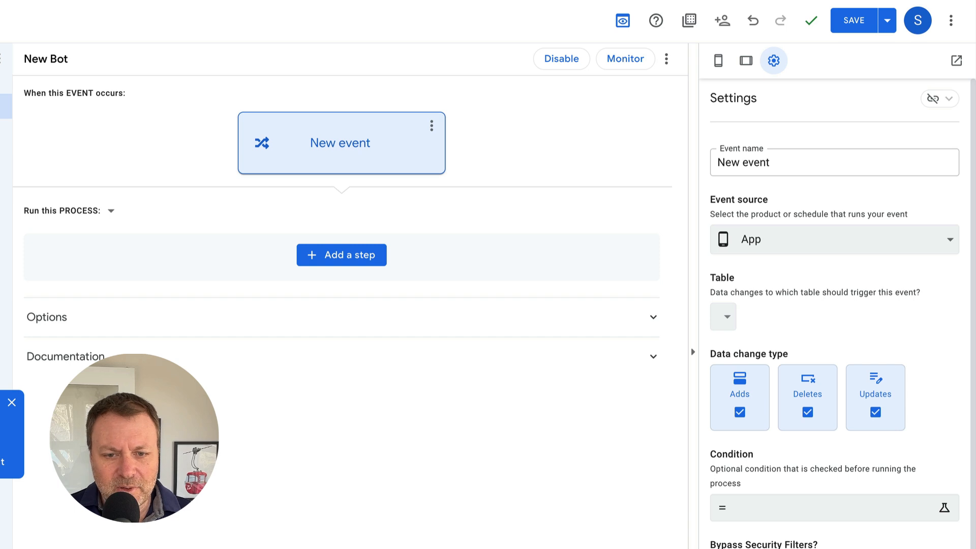
# - Copy 'Response Added' from the plan document for the event name field
pyautogui.hotkey('alt', 'Tab')
pyautogui.click(335, 359)
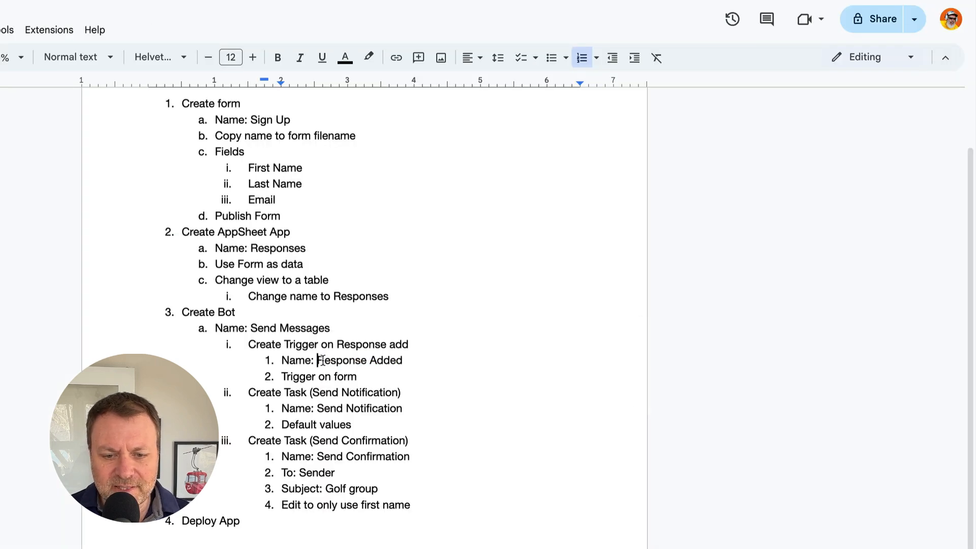
pyautogui.moveTo(316, 361); pyautogui.dragTo(411, 365)
pyautogui.hotkey('ctrl', 'c')
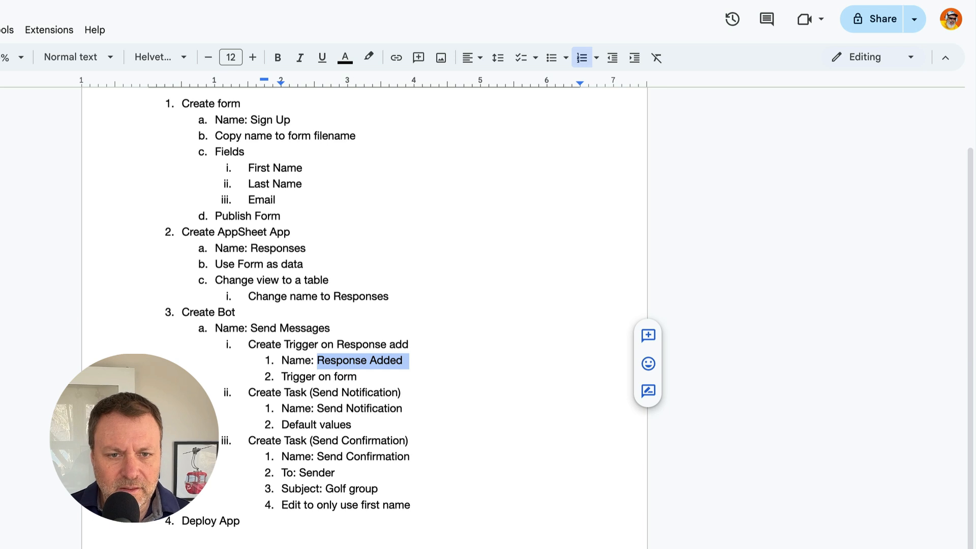
pyautogui.hotkey('alt', 'Tab')
pyautogui.click(759, 163)
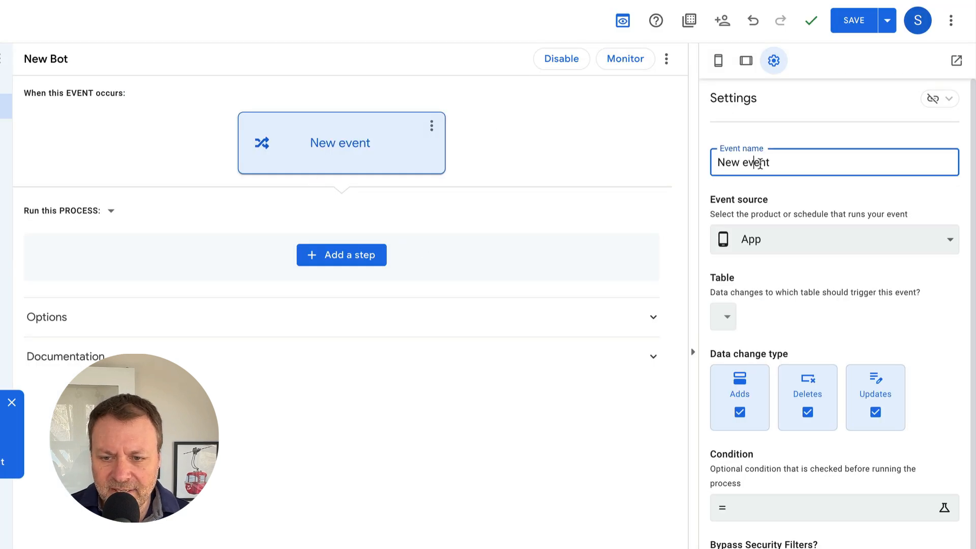
# - Name the event Response Added, fire it from Sign Up form submissions, and add a new step
pyautogui.hotkey('ctrl', 'a')
pyautogui.hotkey('ctrl', 'v')
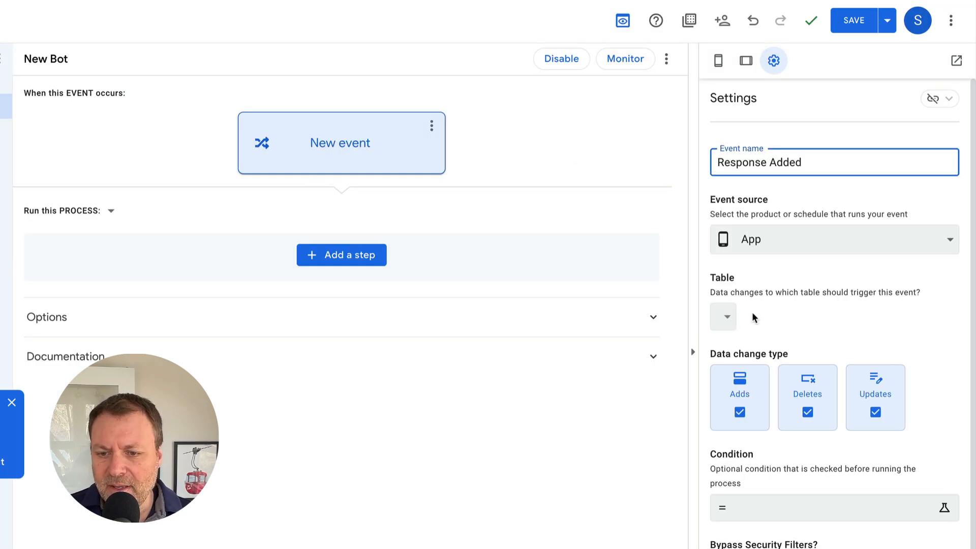
pyautogui.click(820, 279)
pyautogui.click(779, 241)
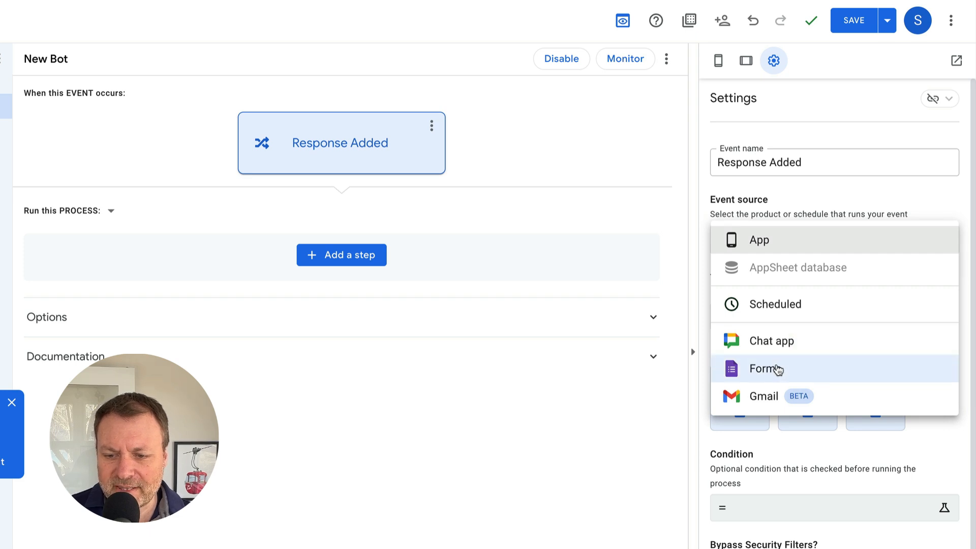
pyautogui.click(778, 370)
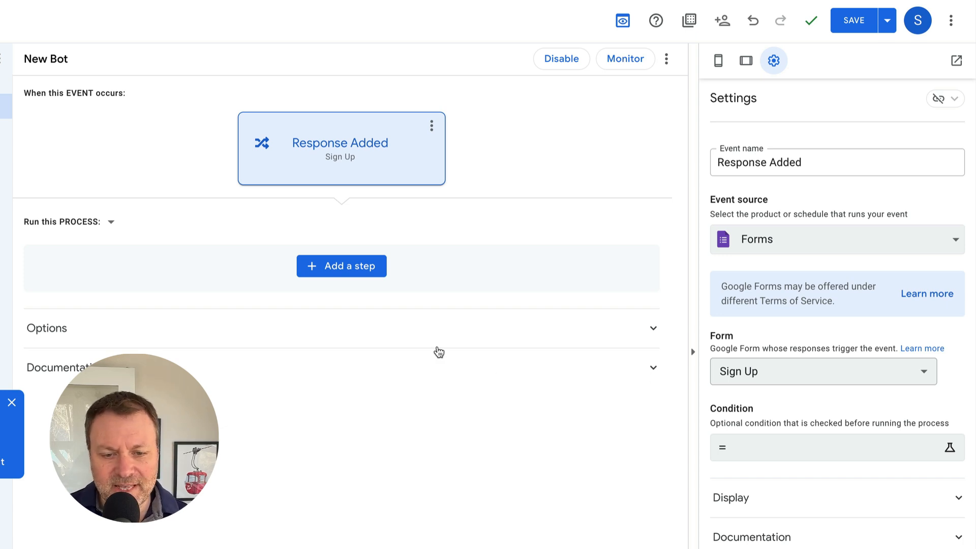
pyautogui.click(348, 268)
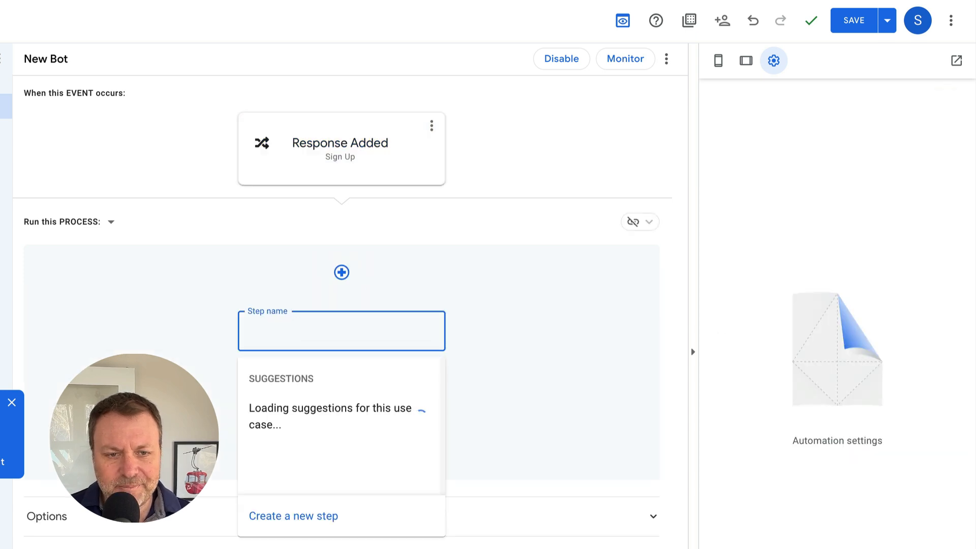
pyautogui.click(303, 516)
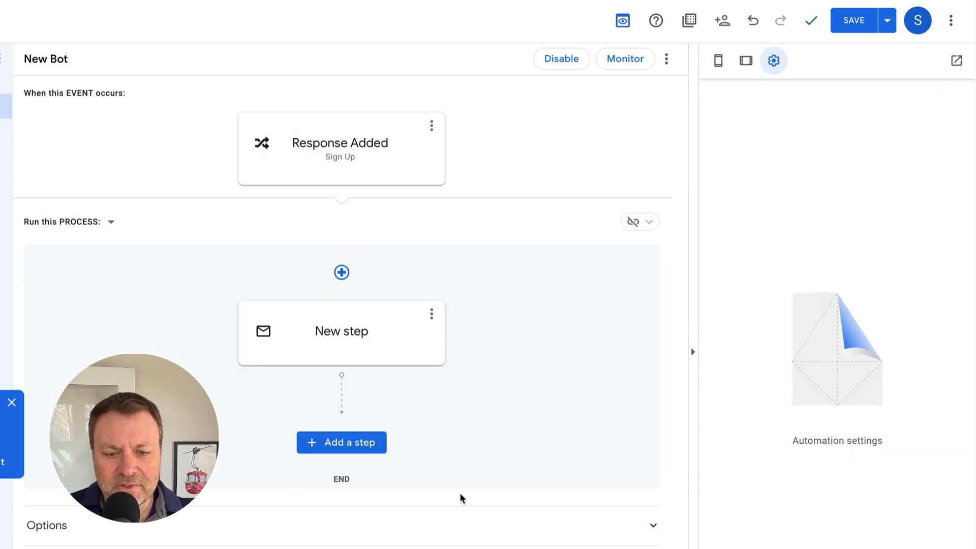
# - Copy 'Send Notification' from the plan and paste it as the new step's name
pyautogui.click(204, 2)
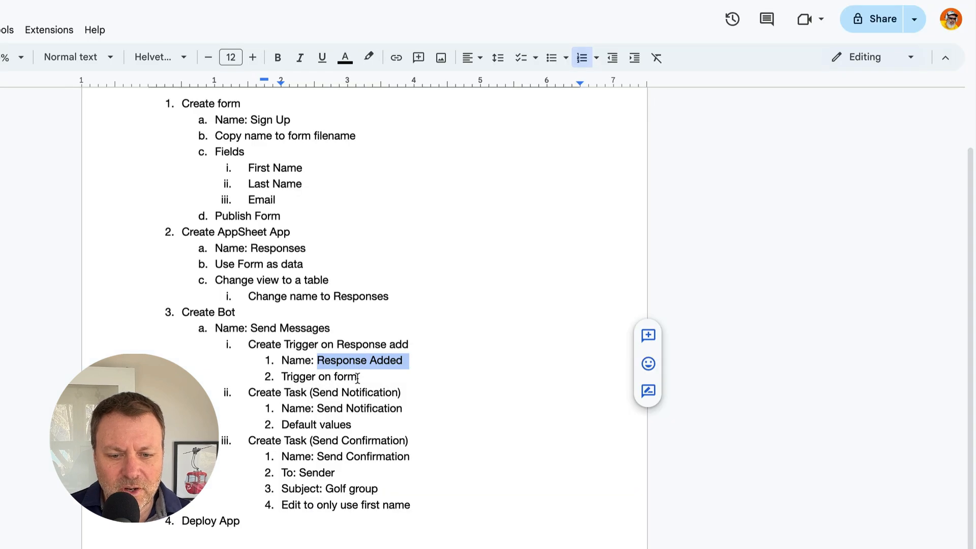
pyautogui.scroll(-1, 357, 378)
pyautogui.click(324, 387)
pyautogui.moveTo(318, 386); pyautogui.dragTo(403, 393)
pyautogui.hotkey('ctrl', 'c')
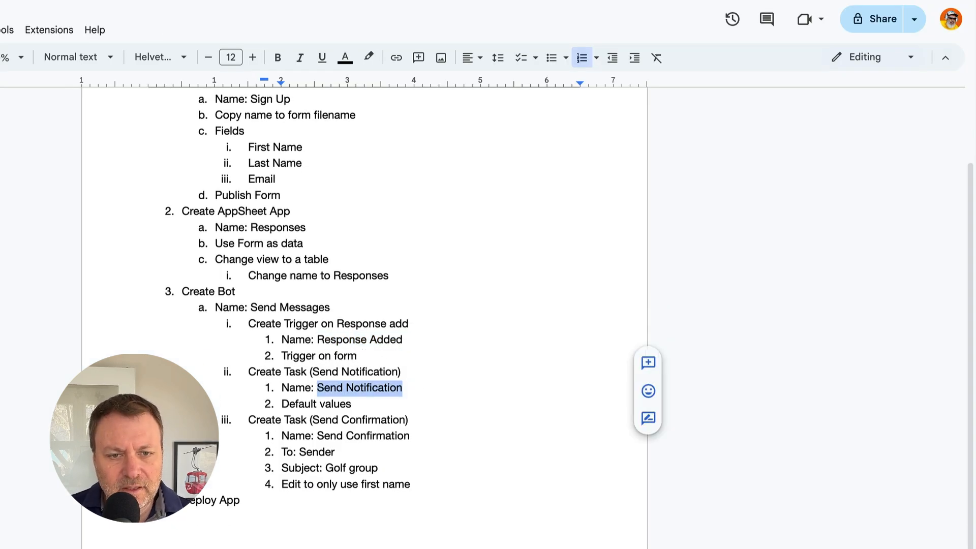
pyautogui.click(244, 1)
pyautogui.click(342, 335)
pyautogui.tripleClick(349, 340)
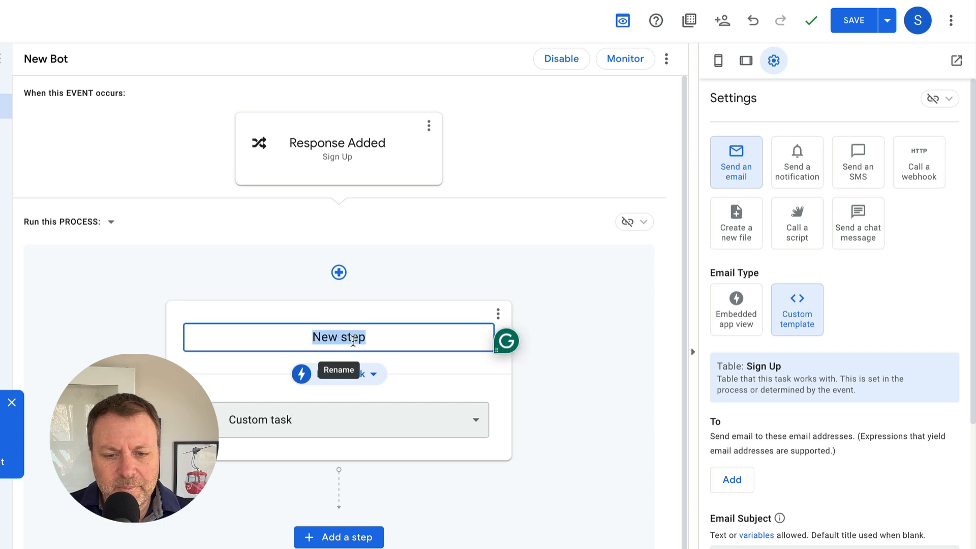
pyautogui.hotkey('ctrl', 'v')
pyautogui.click(609, 376)
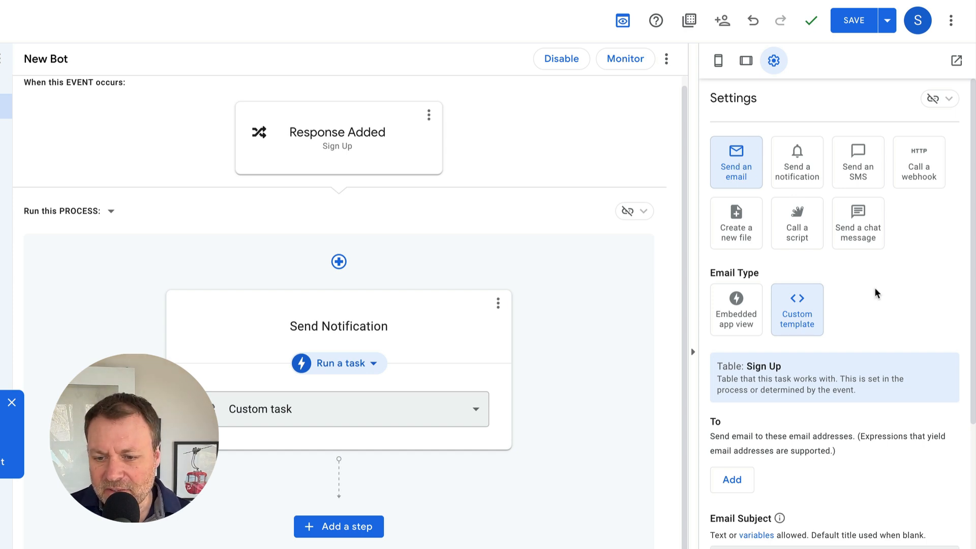
pyautogui.scroll(-3, 875, 294)
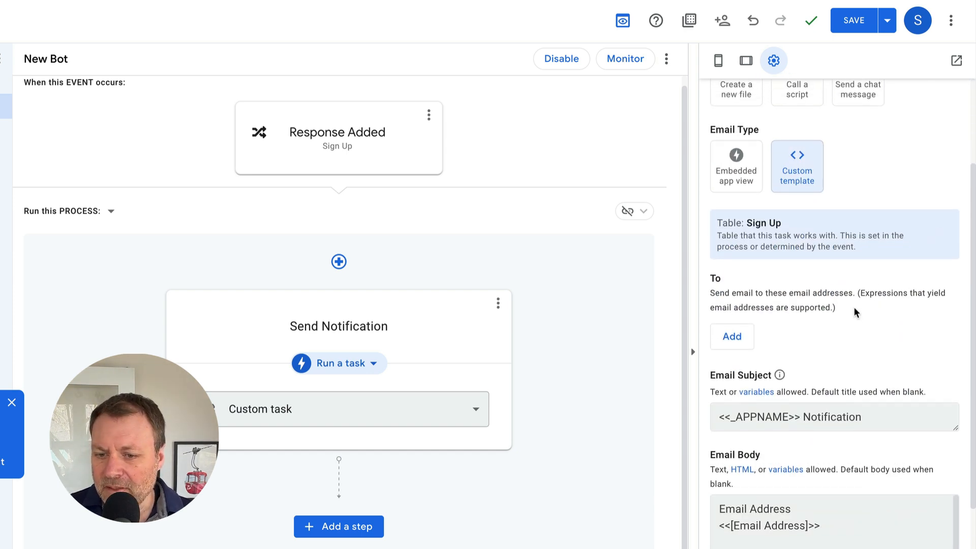
pyautogui.scroll(1, 856, 313)
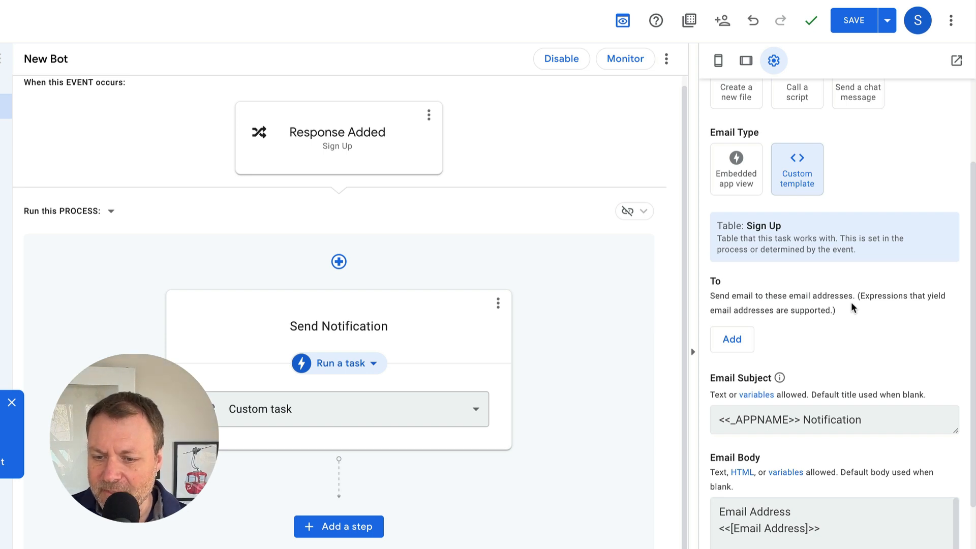
pyautogui.scroll(-2, 852, 309)
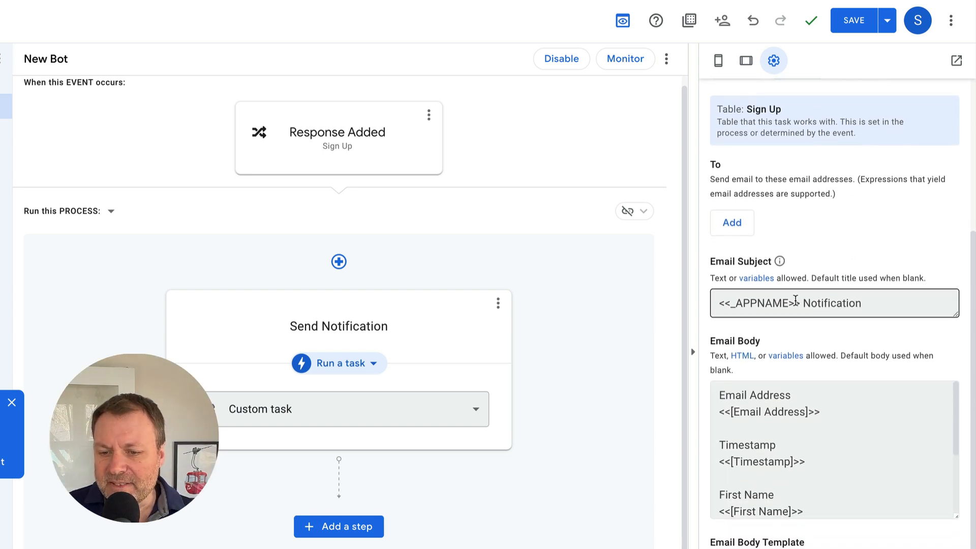
pyautogui.scroll(-1, 894, 262)
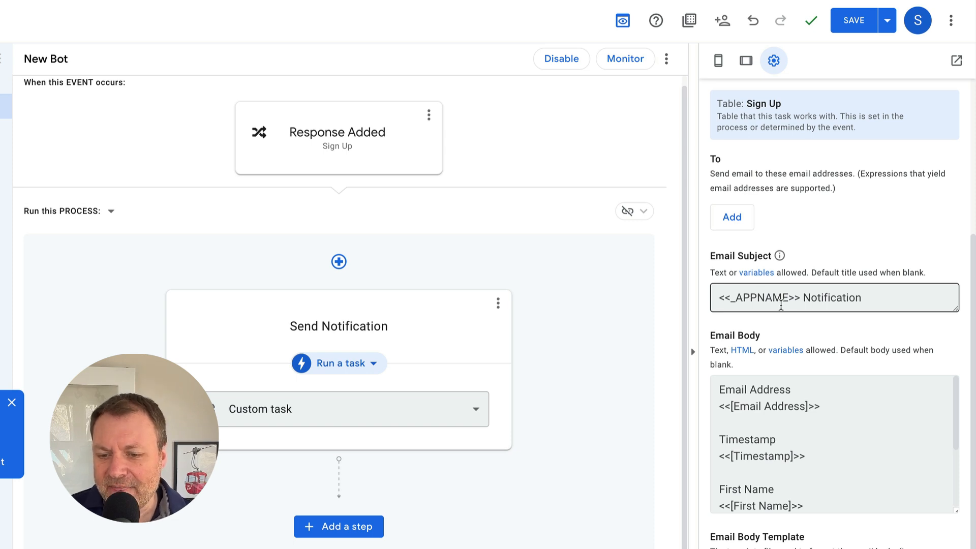
pyautogui.scroll(-2, 756, 277)
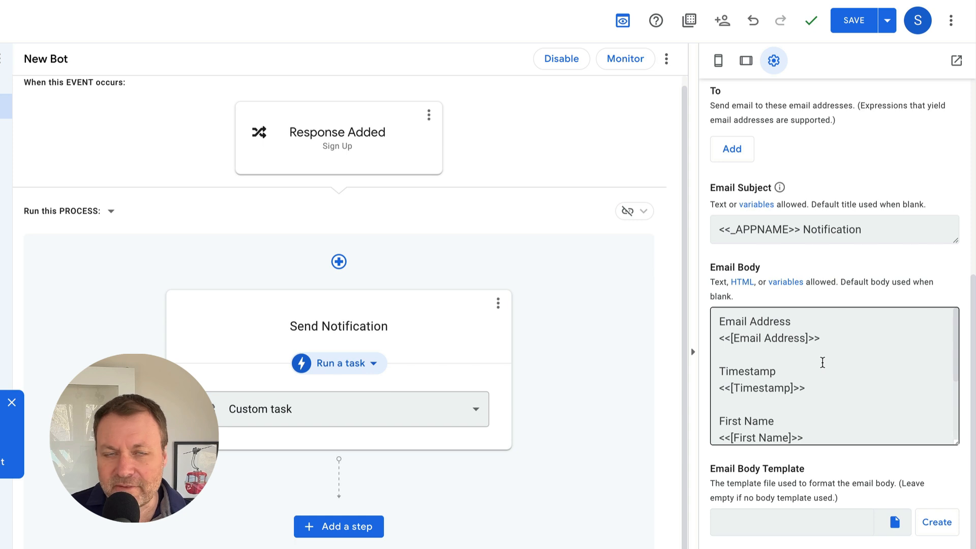
pyautogui.scroll(-4, 805, 384)
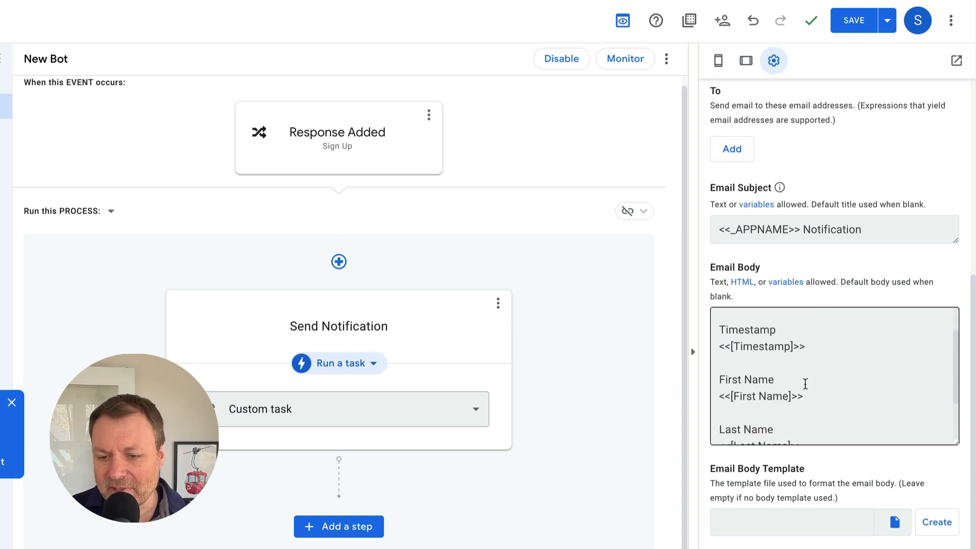
pyautogui.scroll(3, 805, 383)
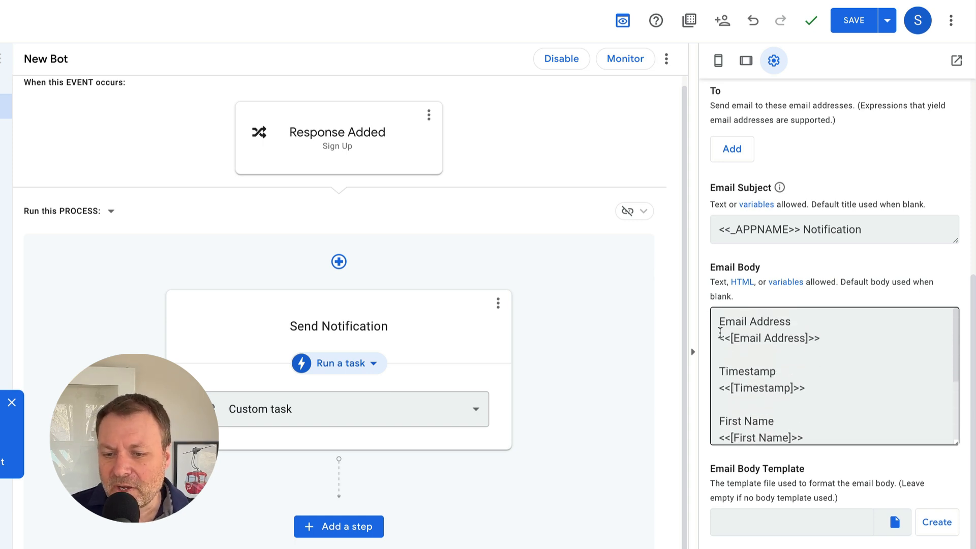
pyautogui.moveTo(719, 322); pyautogui.dragTo(718, 343)
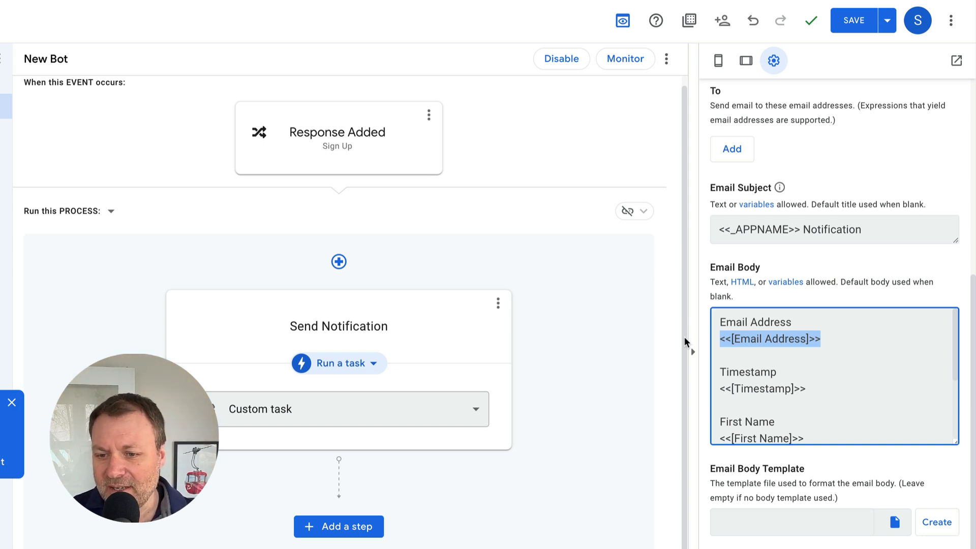
pyautogui.scroll(2, 768, 218)
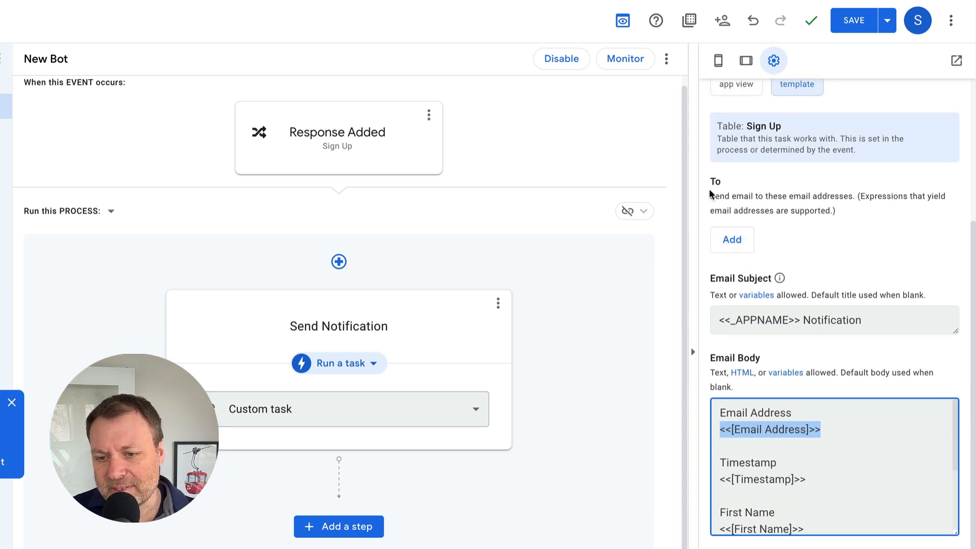
# - Add the owner's own email address as the Send Notification recipient
pyautogui.click(731, 239)
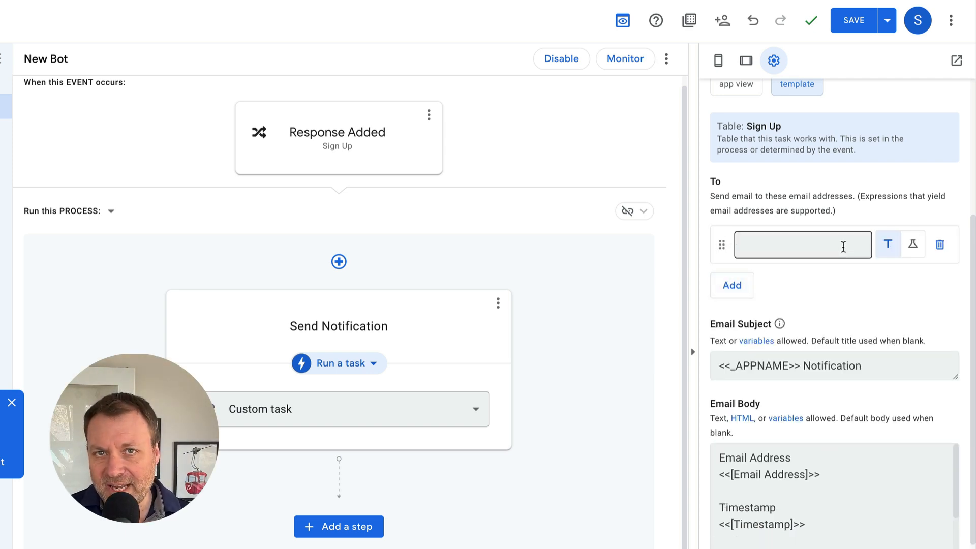
pyautogui.click(810, 250)
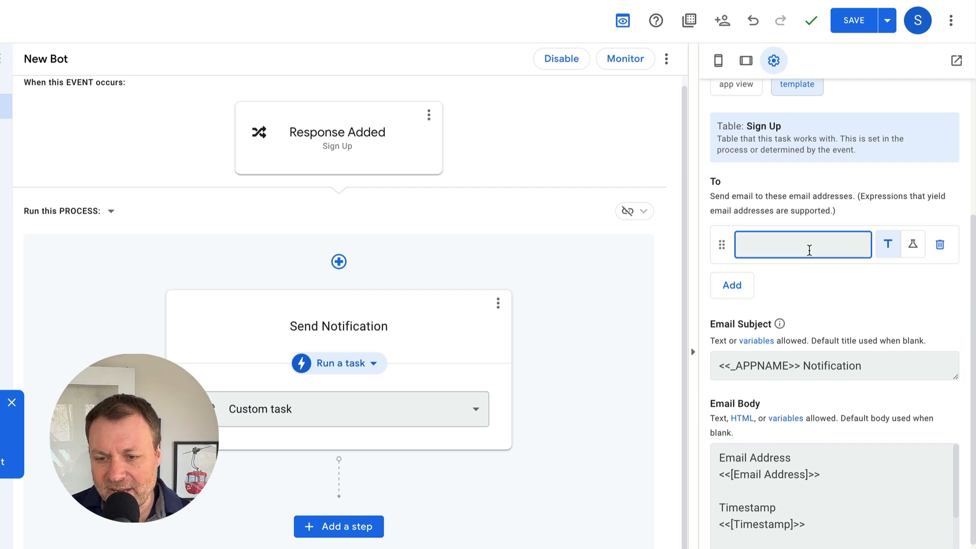
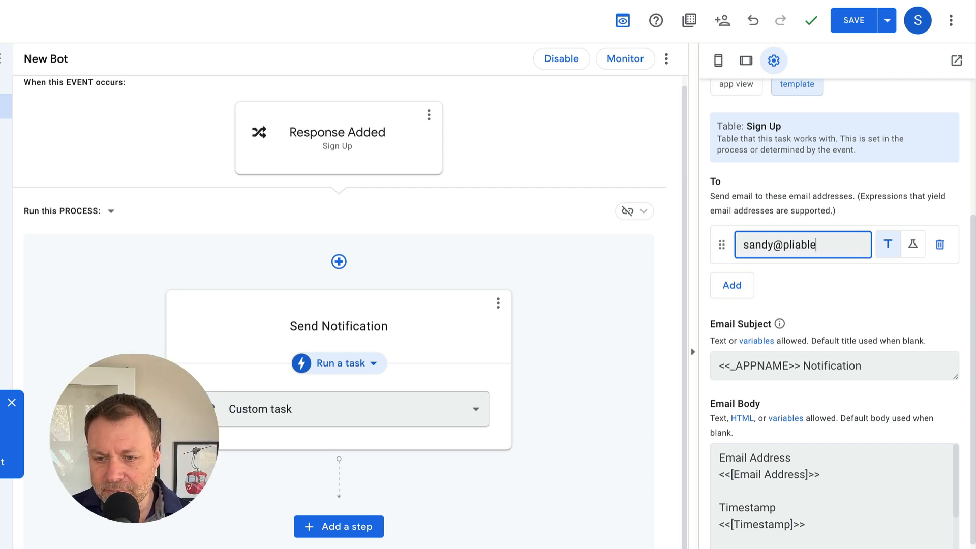
pyautogui.press('Return')
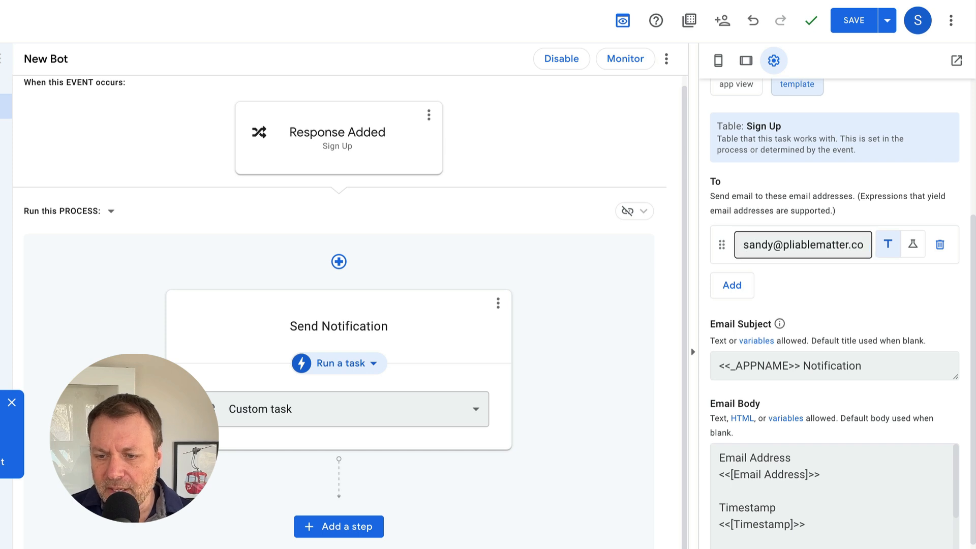
# - Save the app's bot changes
pyautogui.click(842, 23)
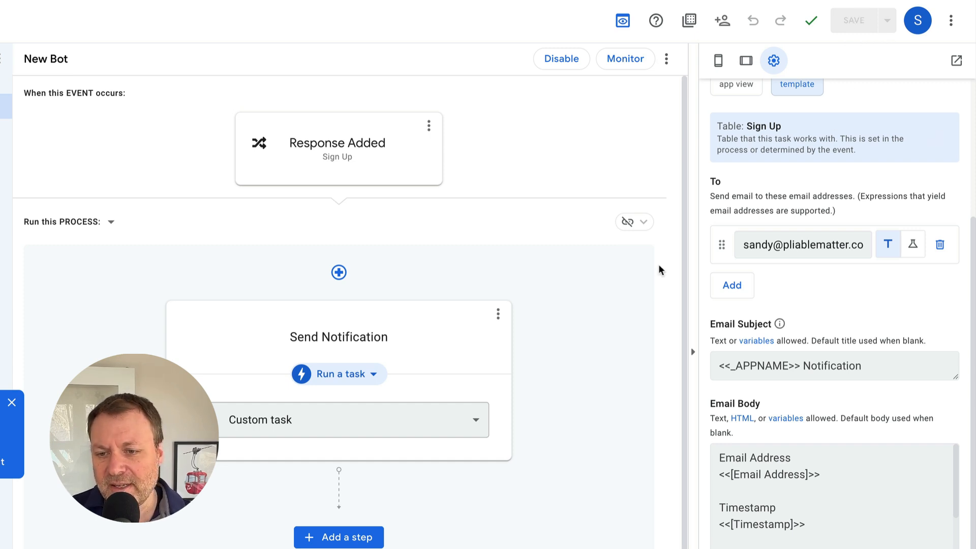
pyautogui.scroll(-1, 619, 284)
pyautogui.scroll(-1, 619, 284)
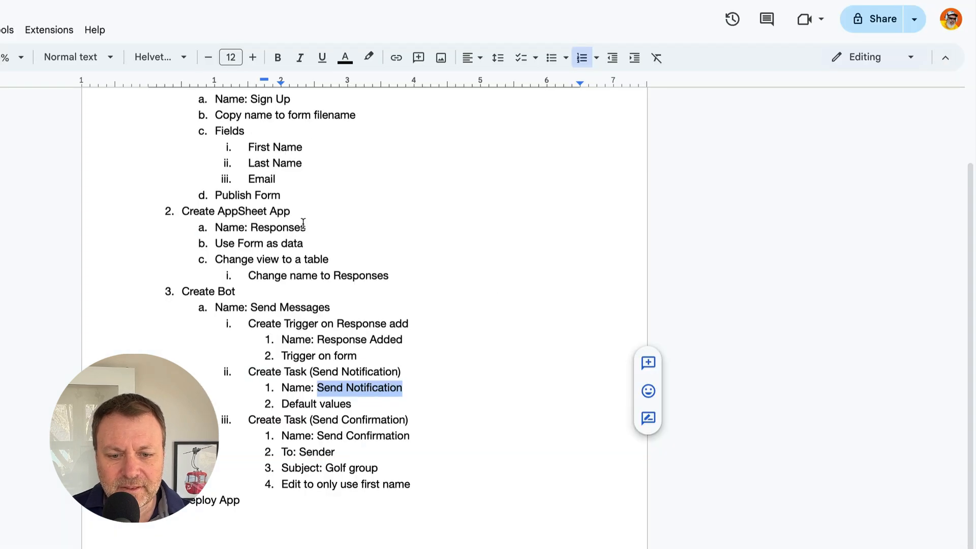
pyautogui.scroll(-1, 300, 285)
# - Copy 'Send Confirmation' from the plan and add a new step after Send Notification
pyautogui.click(269, 413)
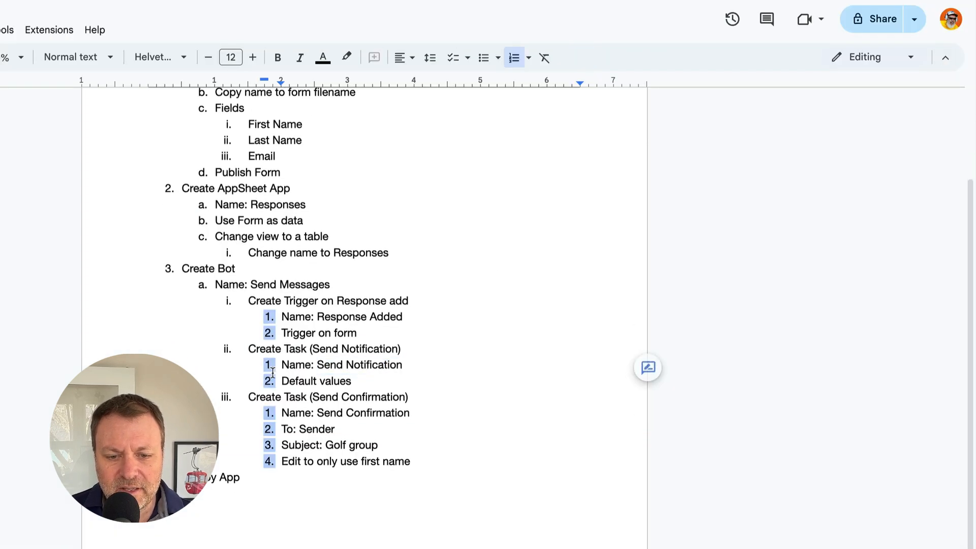
pyautogui.click(319, 412)
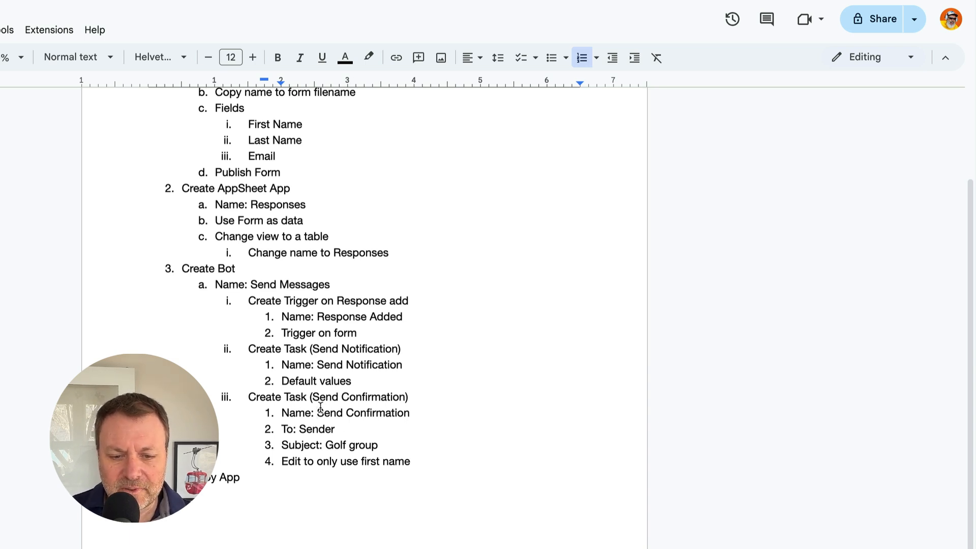
pyautogui.moveTo(317, 413); pyautogui.dragTo(408, 420)
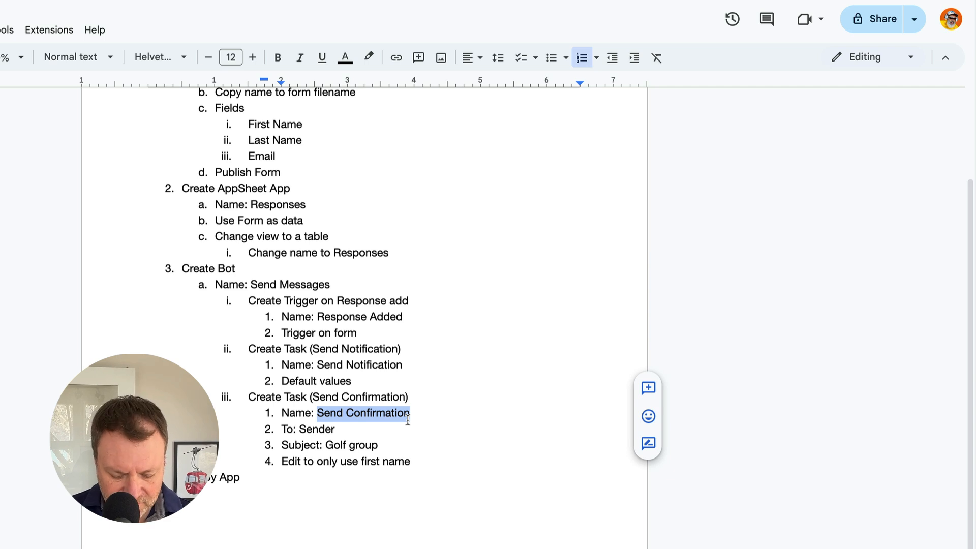
pyautogui.click(340, 2)
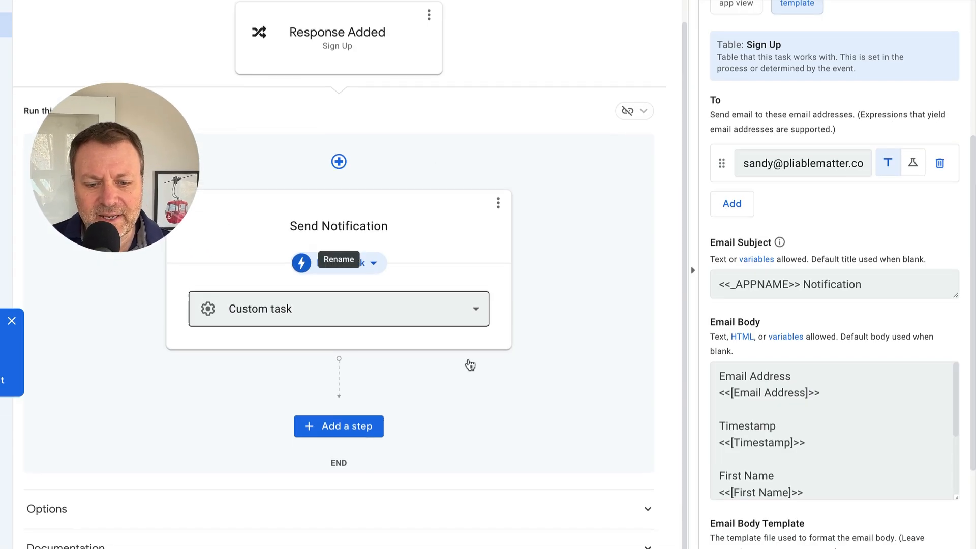
pyautogui.click(338, 426)
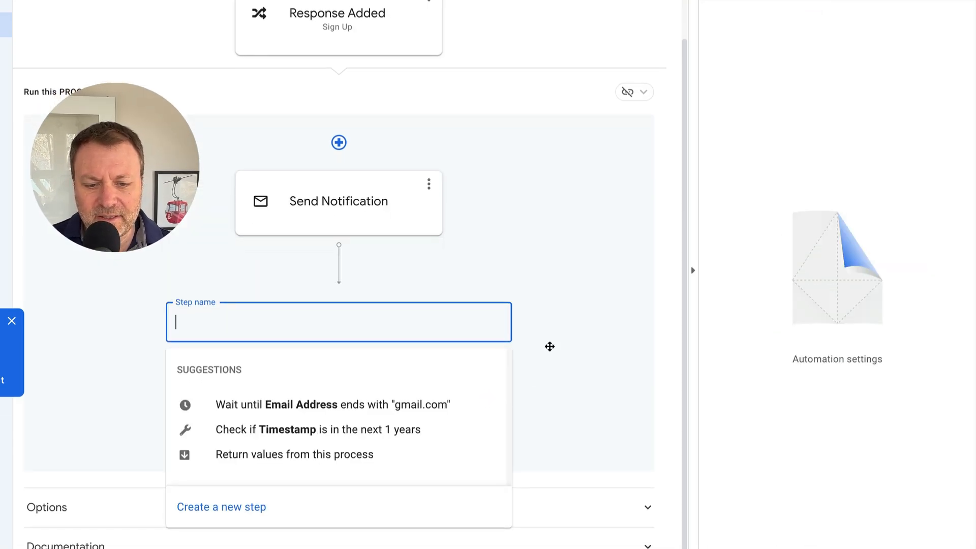
pyautogui.click(198, 506)
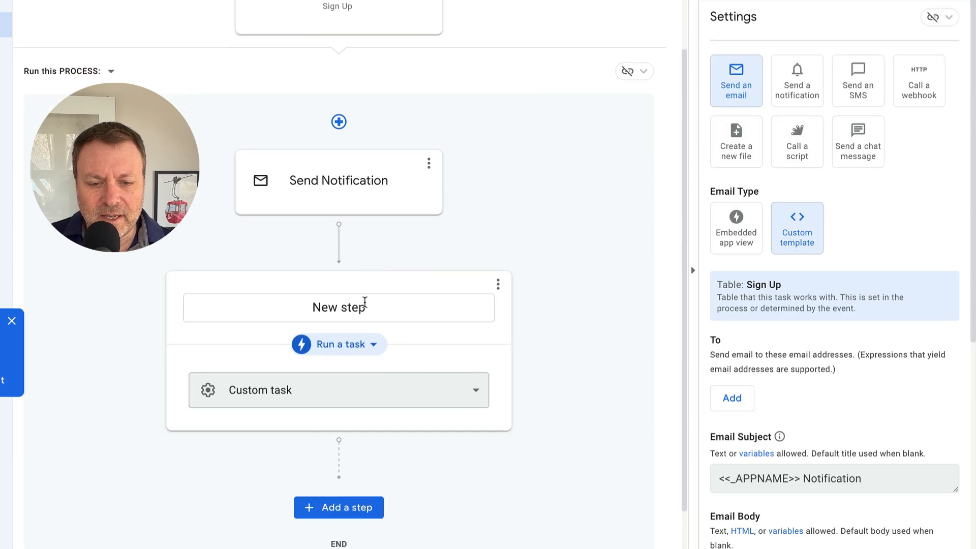
# - Name the new step Send Confirmation and reopen its email settings
pyautogui.click(365, 302)
pyautogui.hotkey('ctrl', 'a')
pyautogui.write('Send Confirmation')
pyautogui.press('Return')
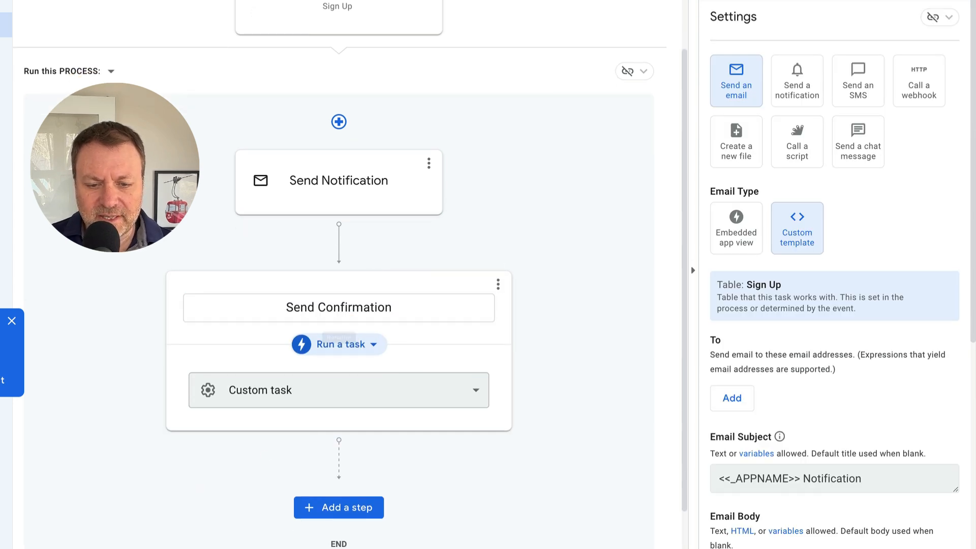
pyautogui.click(552, 278)
pyautogui.click(431, 311)
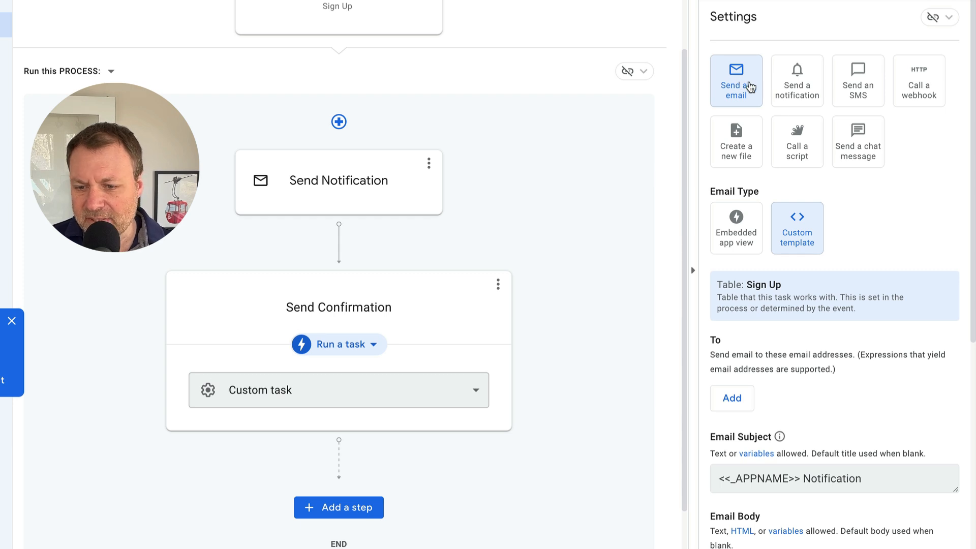
pyautogui.scroll(-4, 855, 243)
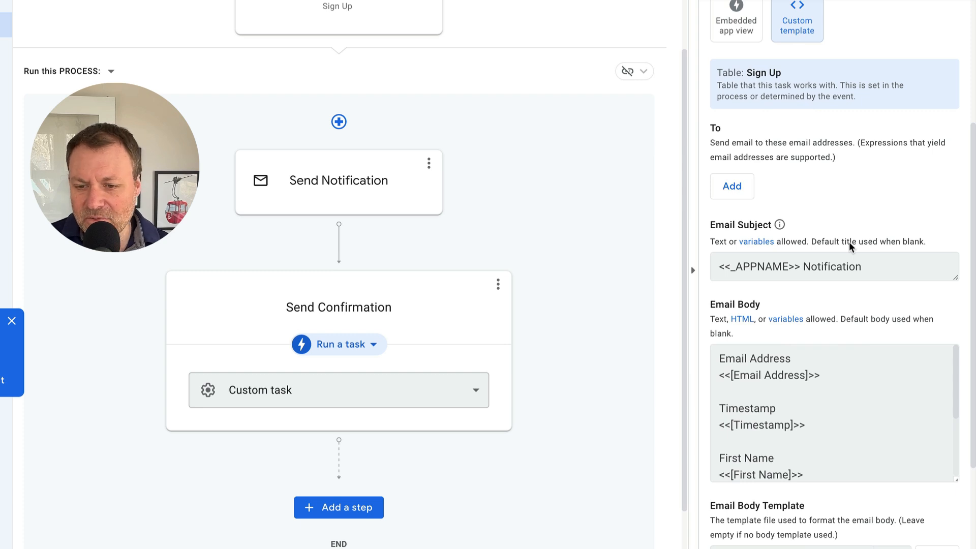
# - Add an expression-based To recipient to the confirmation email and open the expression editor
pyautogui.click(731, 188)
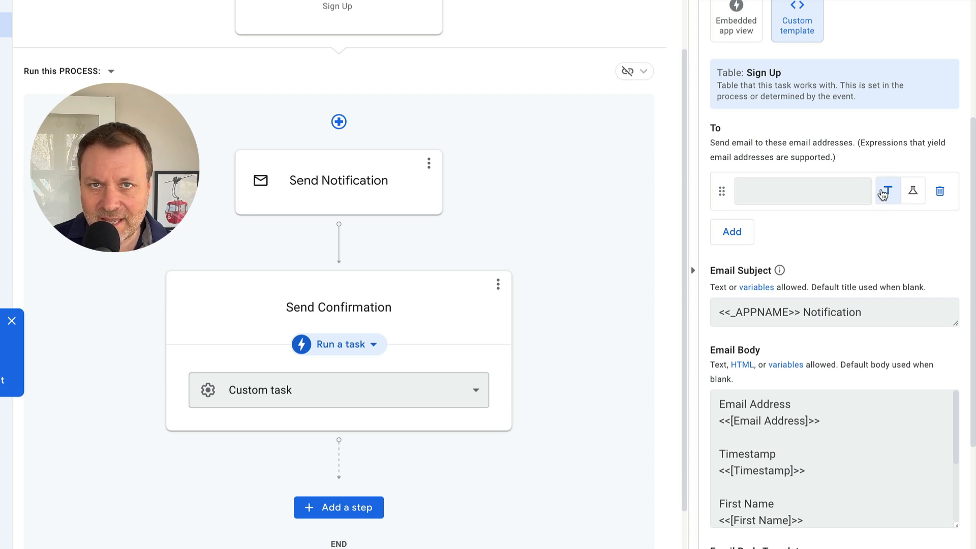
pyautogui.click(914, 201)
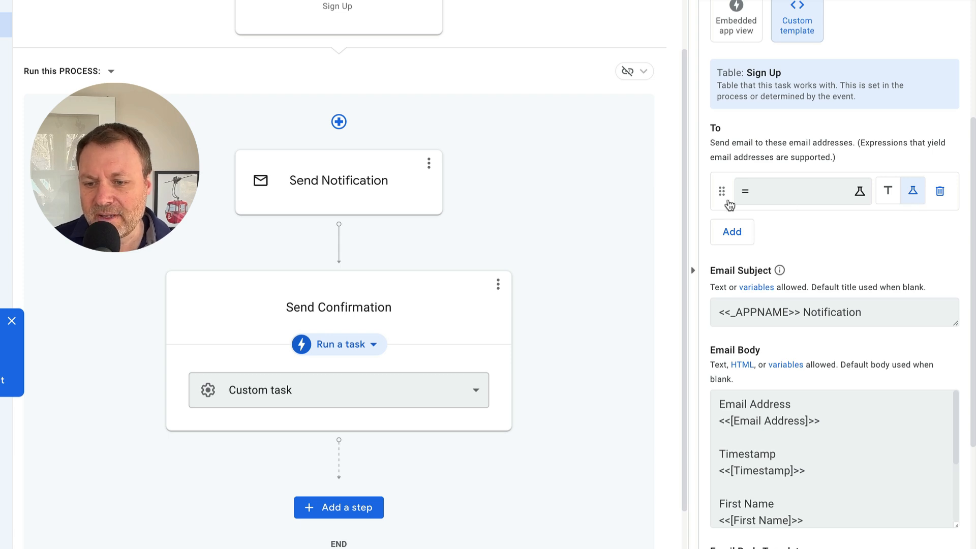
pyautogui.click(753, 194)
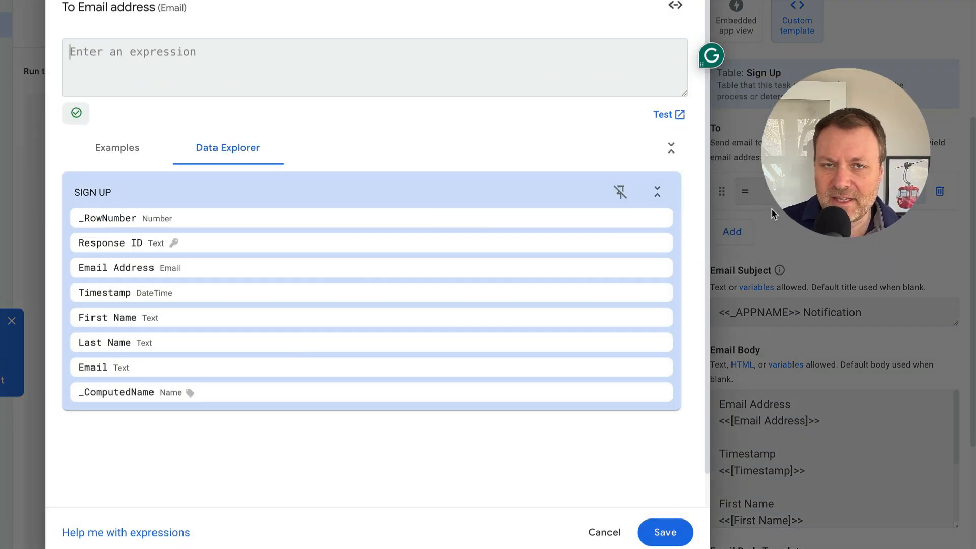
# - Set the recipient expression to the Sign Up [Email] column and save it
pyautogui.click(117, 155)
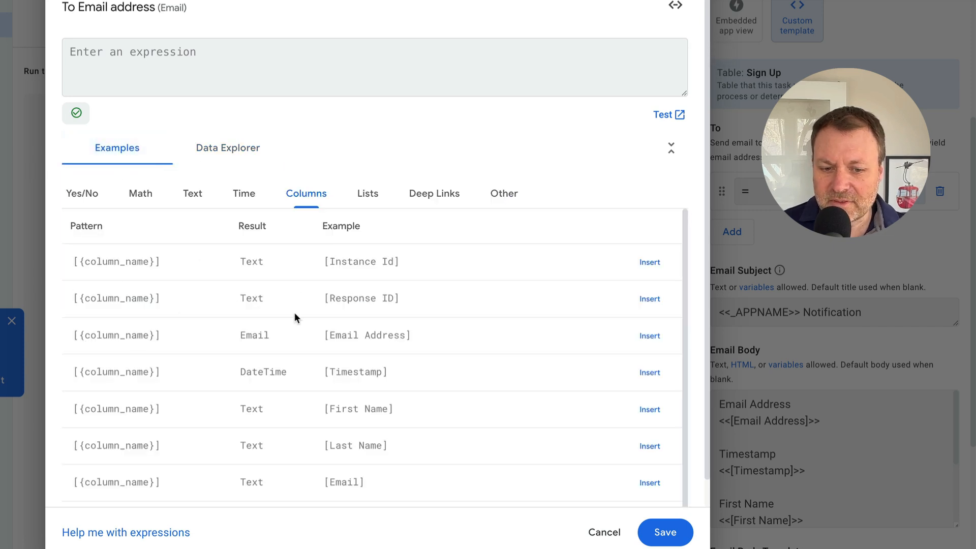
pyautogui.click(218, 152)
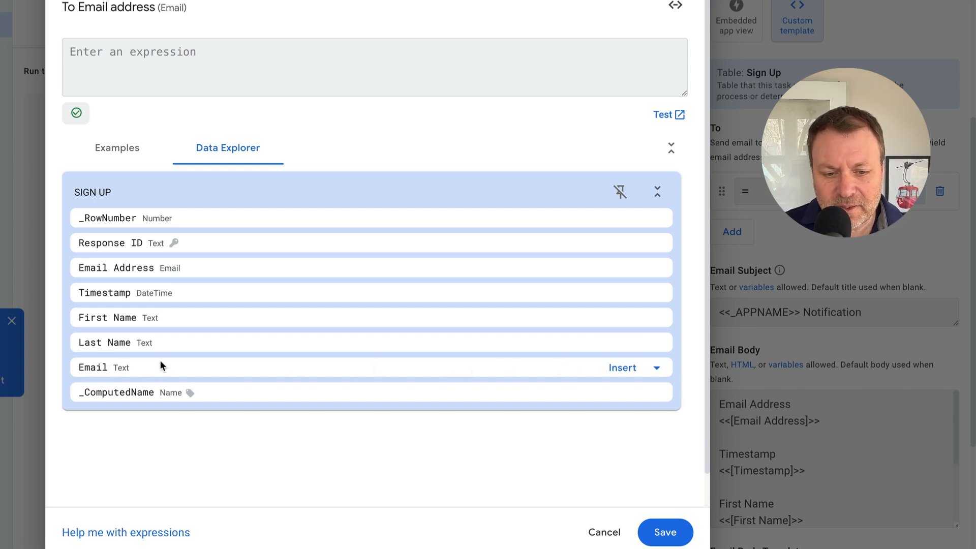
pyautogui.click(622, 368)
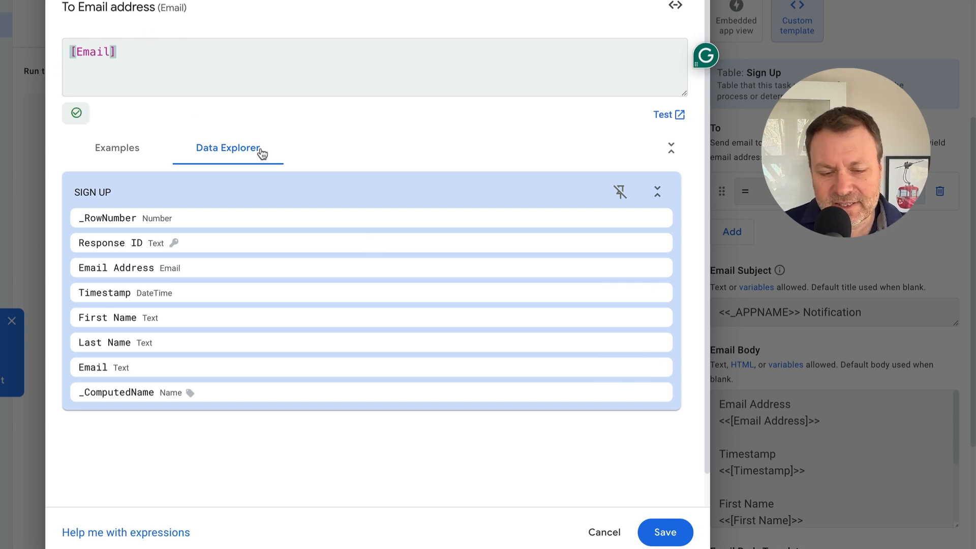
pyautogui.click(655, 537)
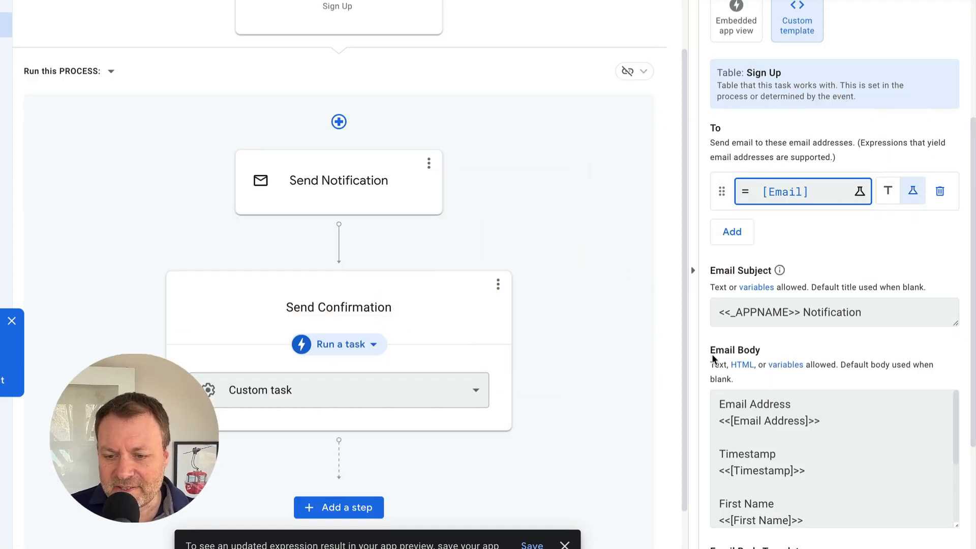
# - Replace the default email subject with 'We've received your request'
pyautogui.scroll(-1, 730, 345)
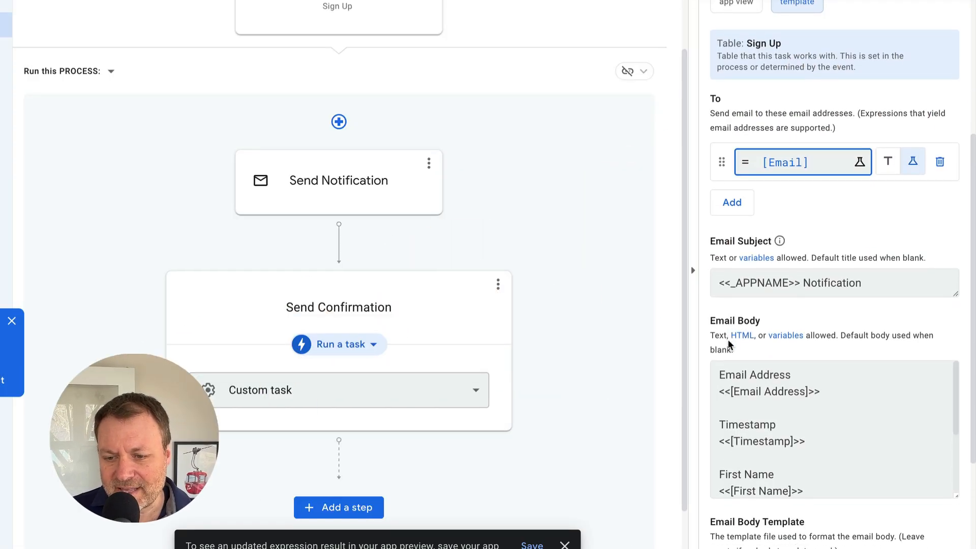
pyautogui.click(830, 281)
pyautogui.tripleClick(830, 280)
pyautogui.write('W')
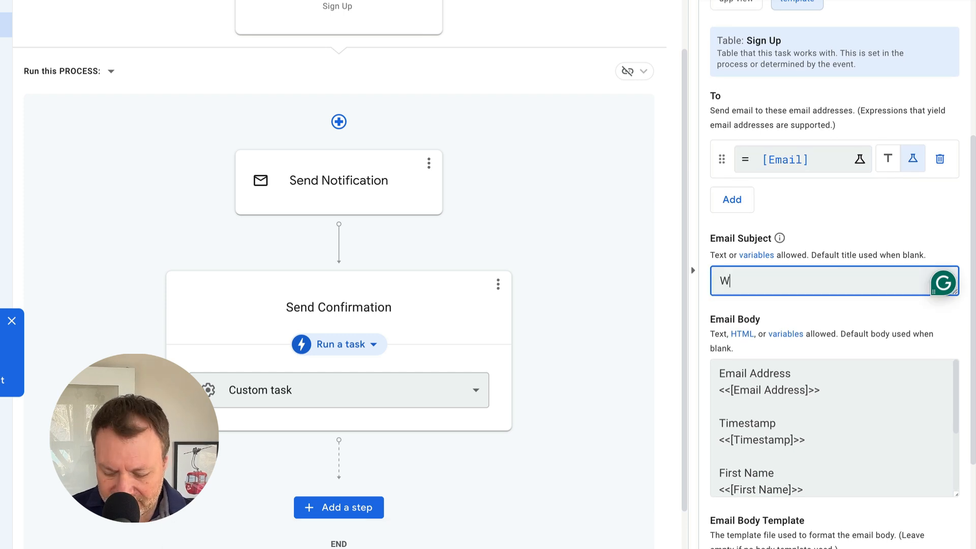
pyautogui.write("e've re")
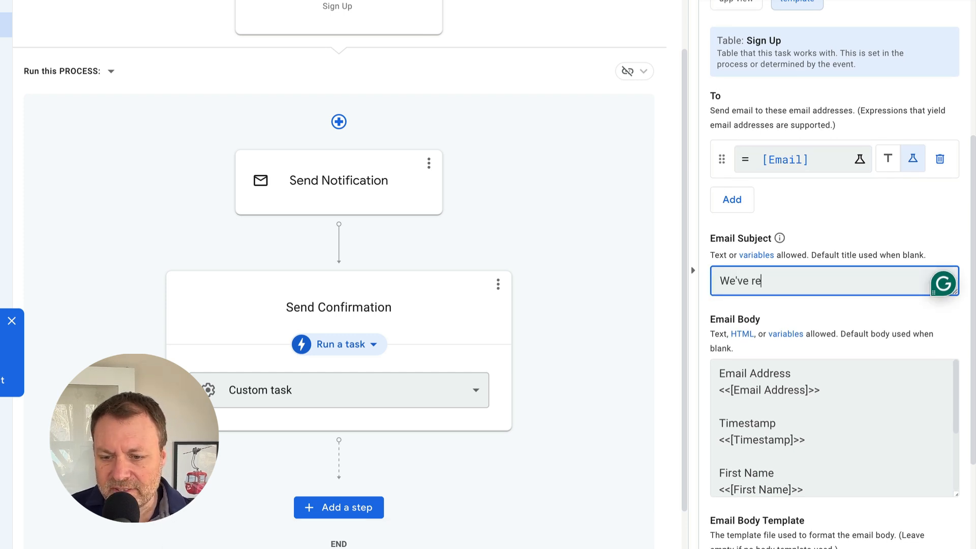
pyautogui.write('ceived your request')
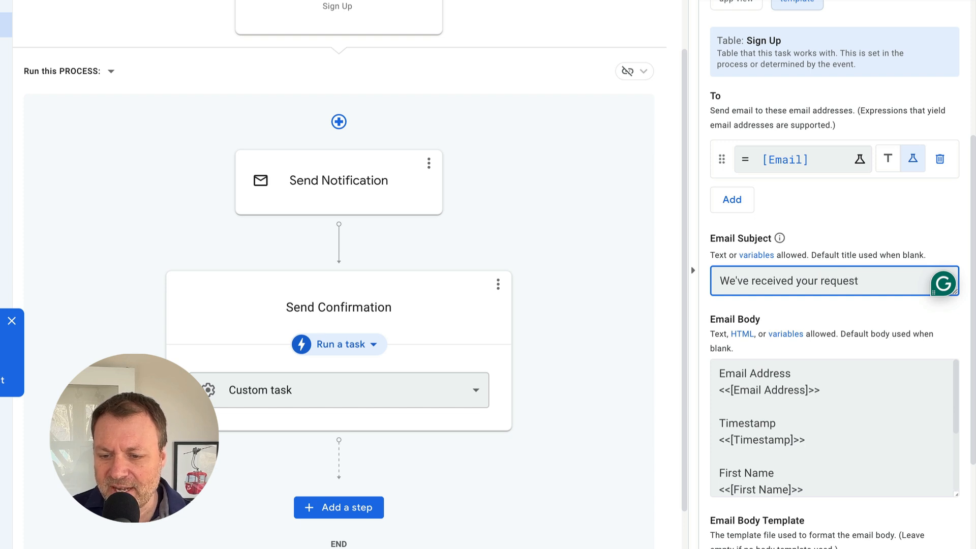
pyautogui.click(783, 431)
# - Replace the body's field list with 'Hi <<[First Name]>>,' and 'we received your message. We'll get back to you soon.'
pyautogui.scroll(-1, 782, 433)
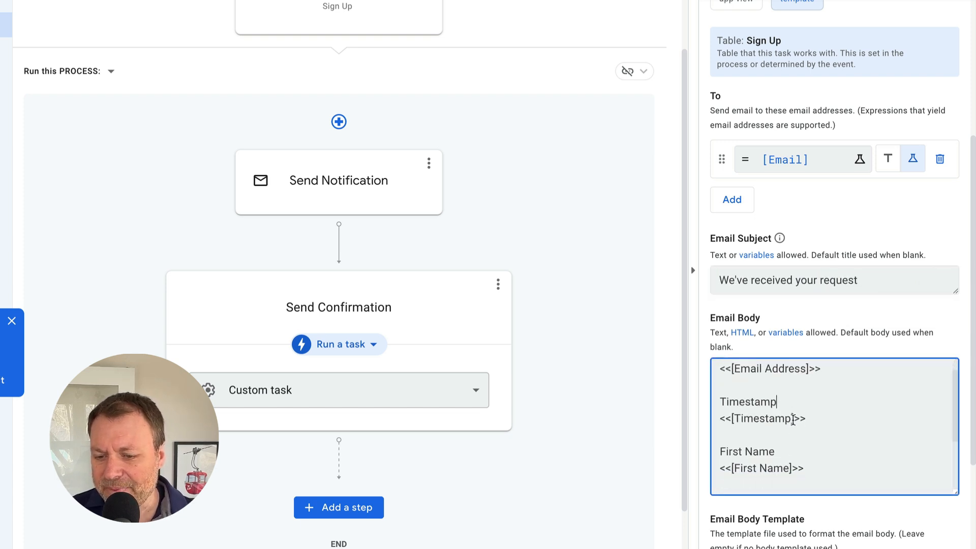
pyautogui.scroll(-2, 787, 431)
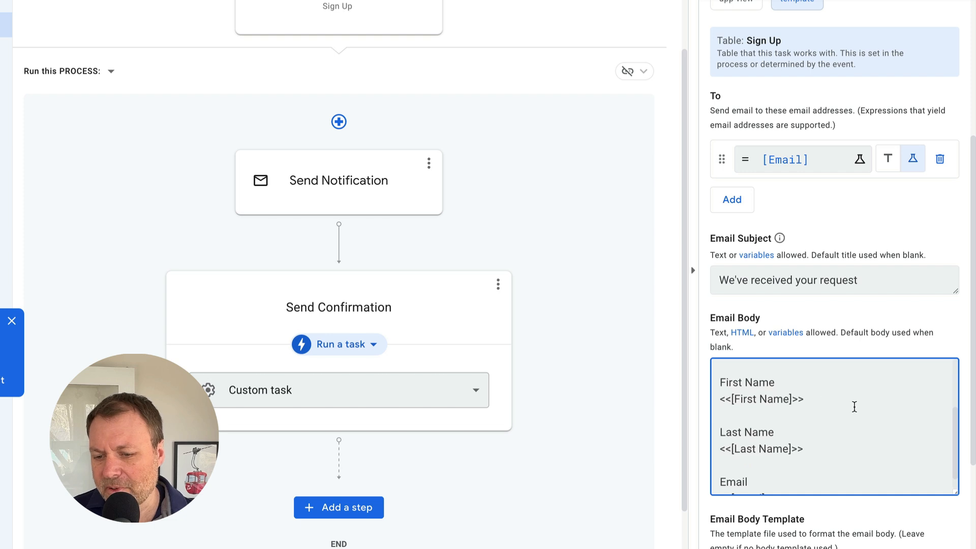
pyautogui.scroll(1, 824, 412)
pyautogui.scroll(1, 803, 403)
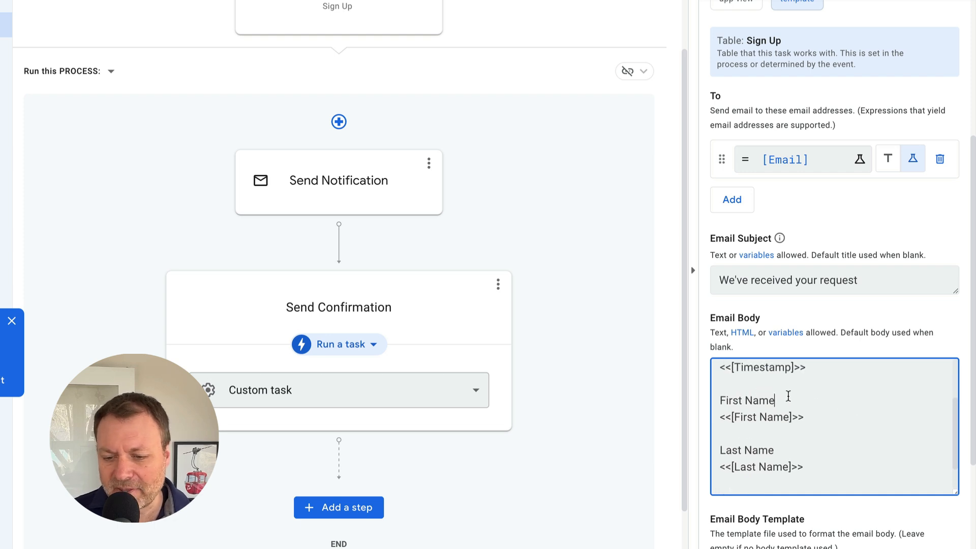
pyautogui.scroll(1, 787, 395)
pyautogui.click(786, 395)
pyautogui.scroll(1, 786, 395)
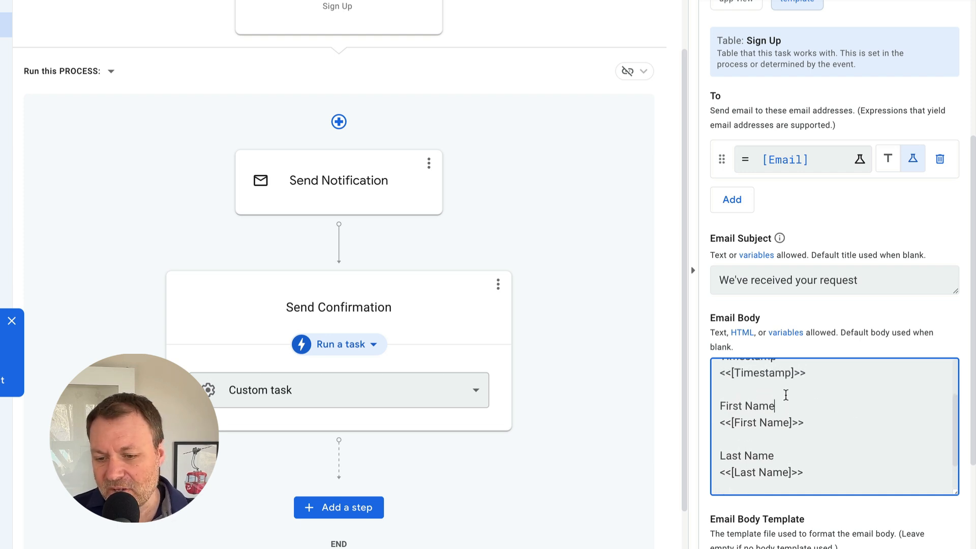
pyautogui.moveTo(784, 405); pyautogui.dragTo(658, 344)
pyautogui.press('BackSpace')
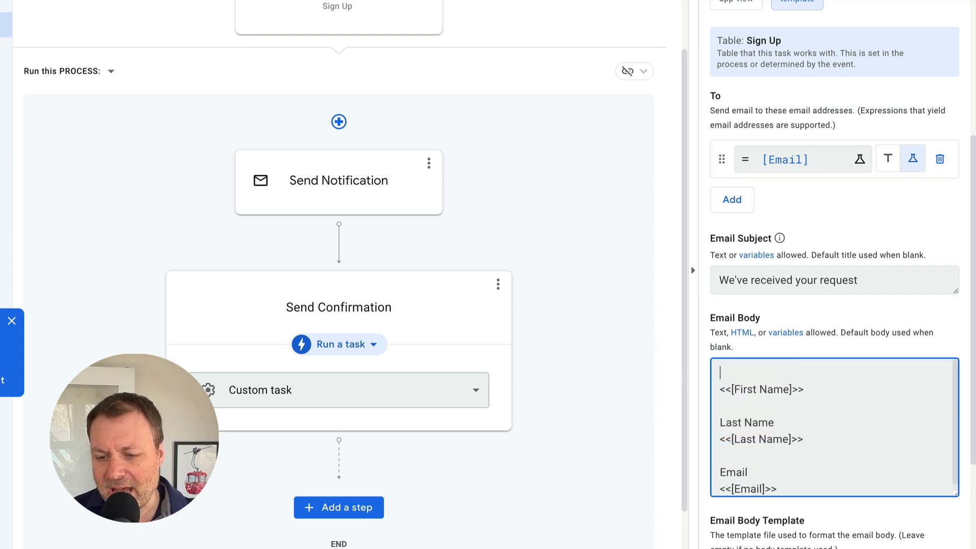
pyautogui.press('BackSpace')
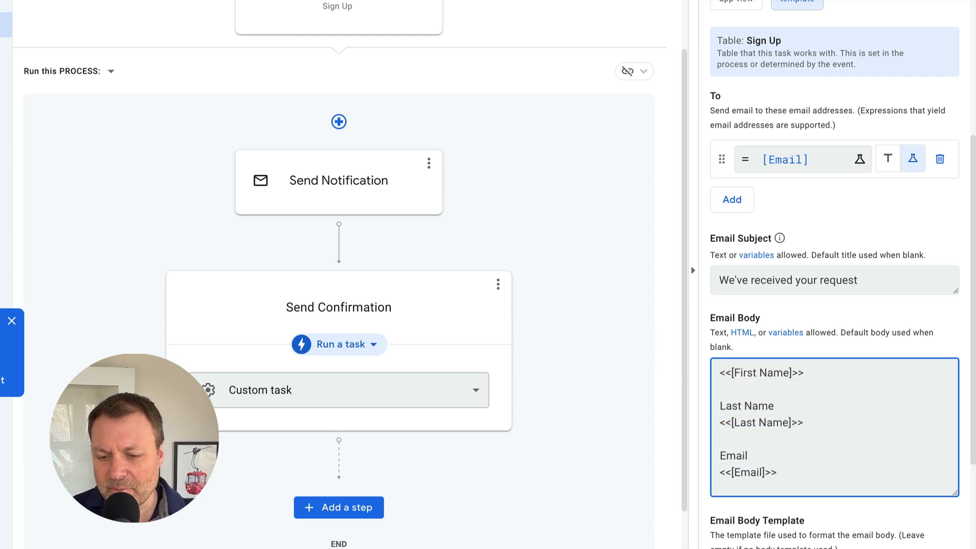
pyautogui.write('Hi')
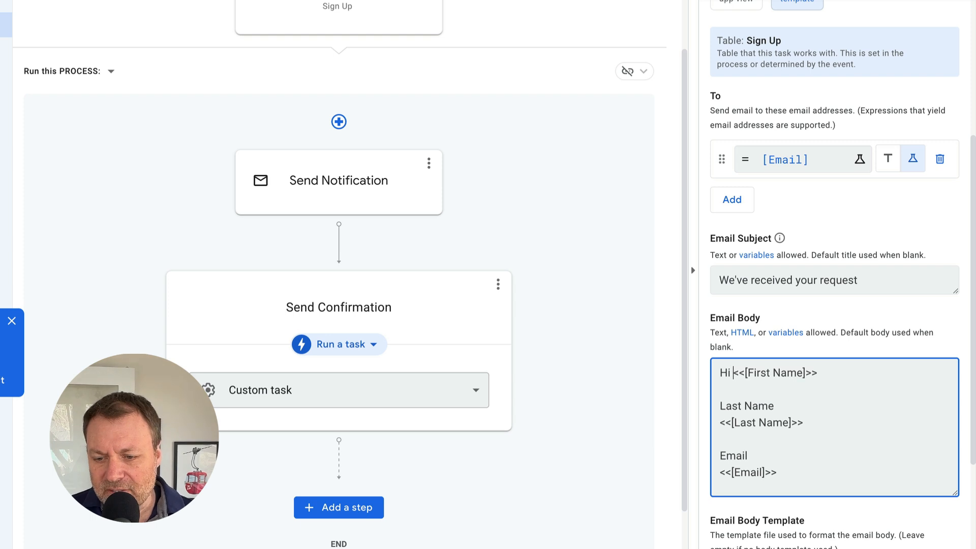
pyautogui.click(847, 379)
pyautogui.write(',')
pyautogui.press('Return')
pyautogui.press('Return')
pyautogui.write('Just')
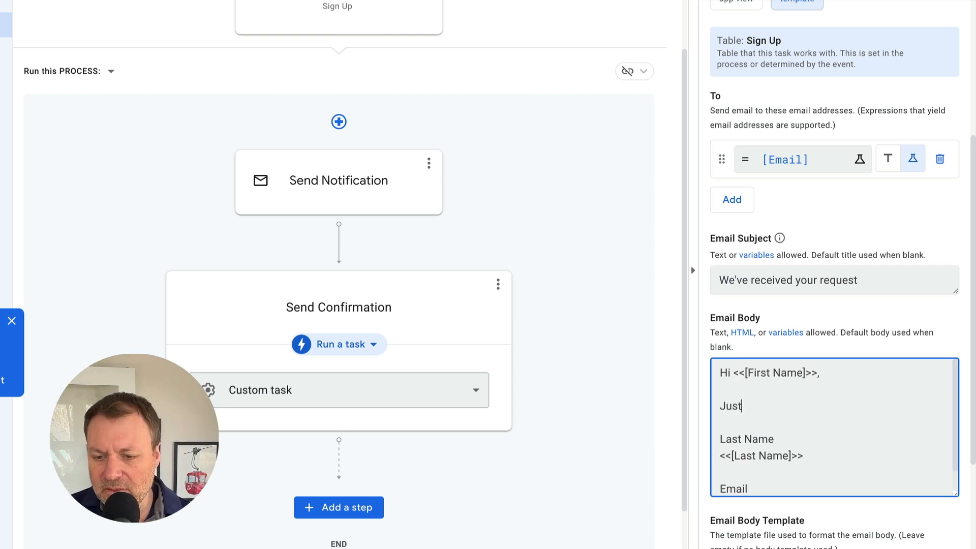
pyautogui.write(' whanted to let you know')
pyautogui.write('we receive')
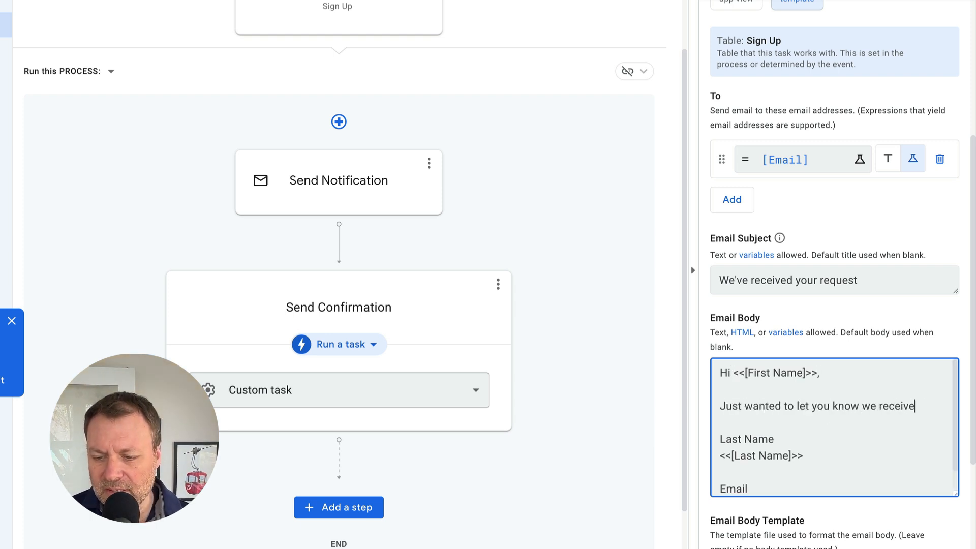
pyautogui.write("d your message. We'll get back to you soon.")
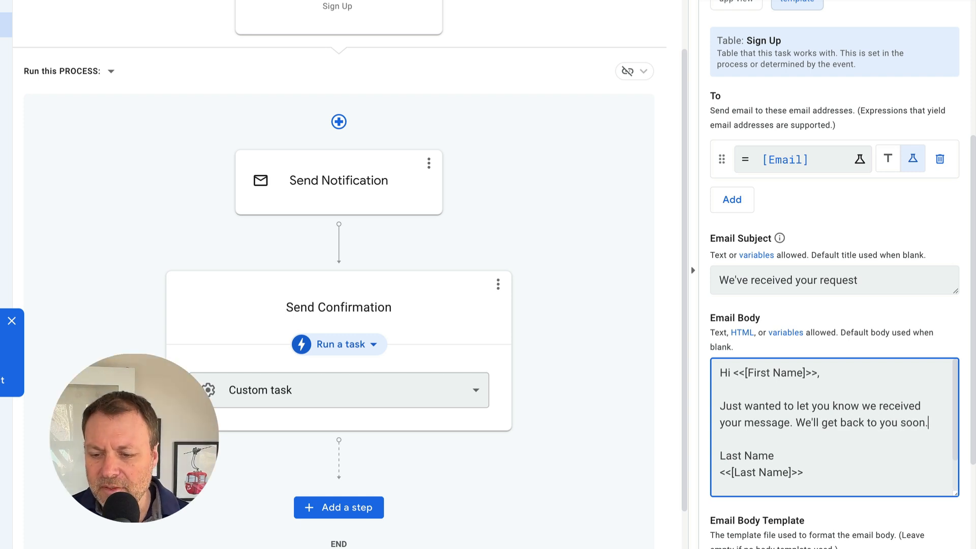
# - Delete the leftover Last Name and Email lines, add a first-name sign-off, and save the bot
pyautogui.scroll(-2, 745, 411)
pyautogui.scroll(-2, 786, 484)
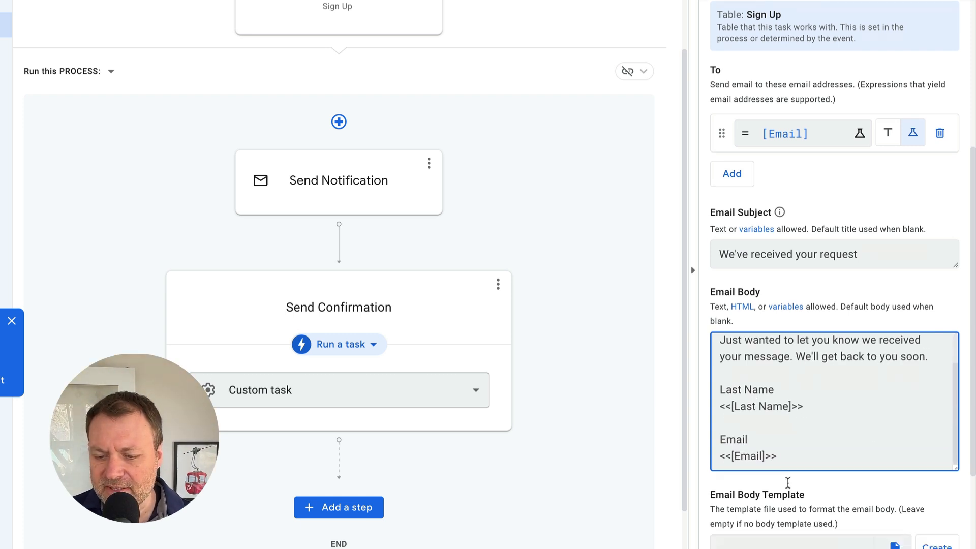
pyautogui.moveTo(720, 355); pyautogui.dragTo(819, 432)
pyautogui.press('BackSpace')
pyautogui.write('-Doug')
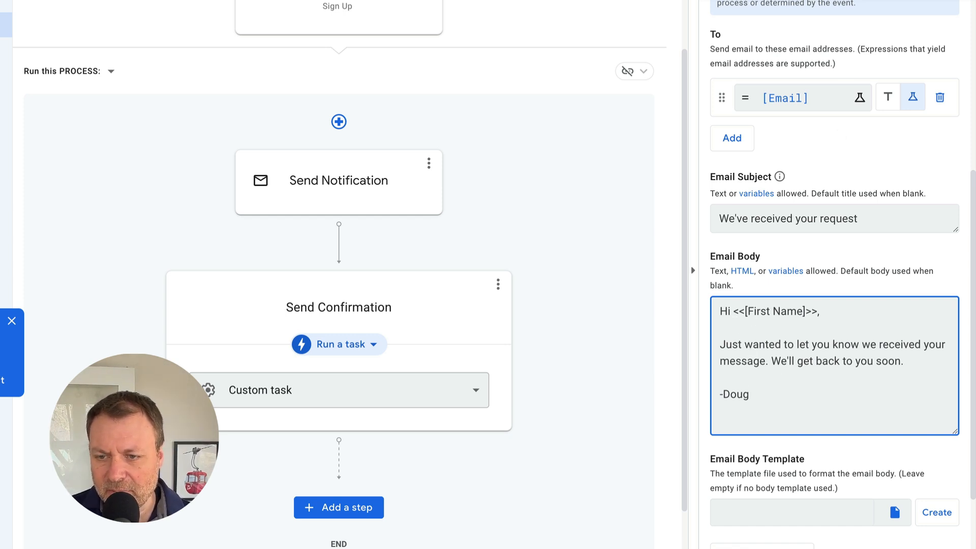
pyautogui.hotkey('ctrl', 's')
pyautogui.scroll(2, 518, 221)
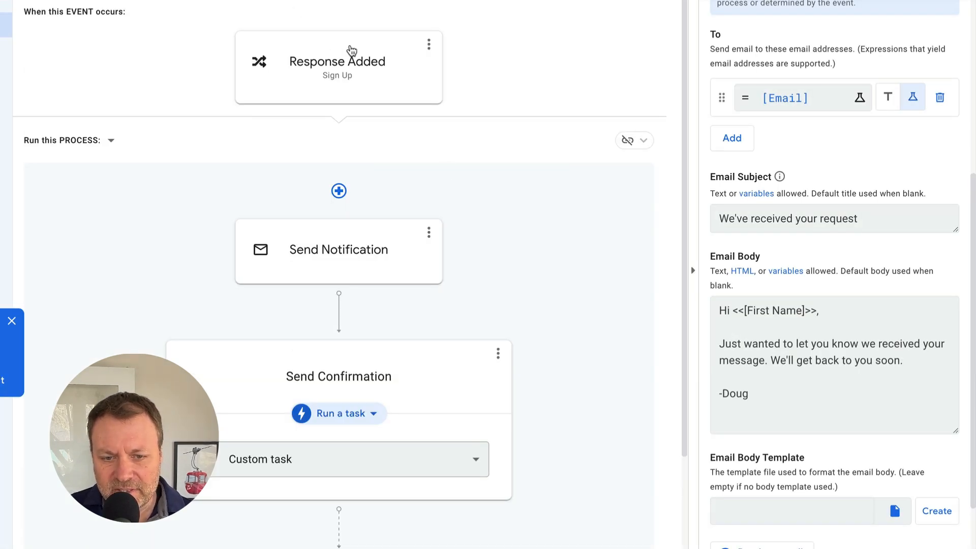
# - Review the Response Added event's settings, then return to the setup steps document
pyautogui.click(351, 50)
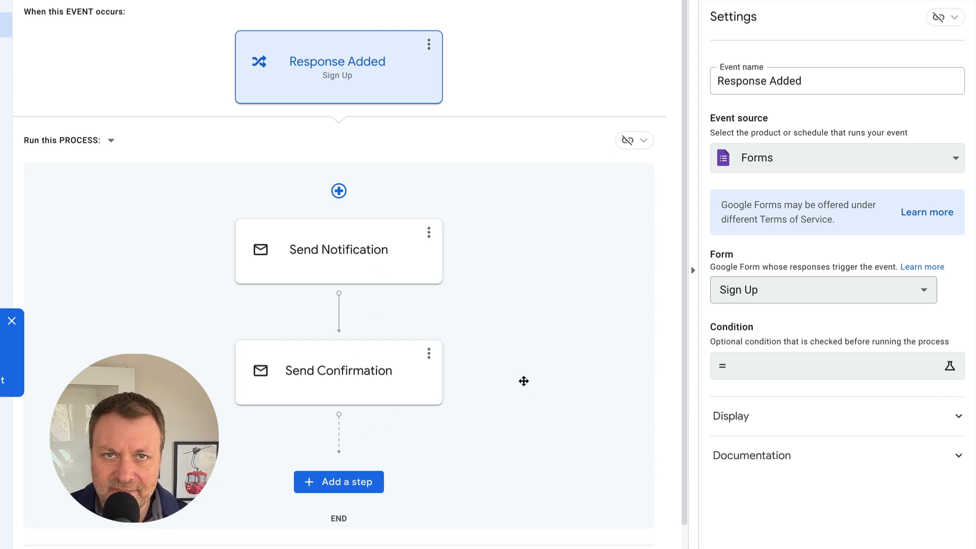
pyautogui.scroll(-1, 525, 376)
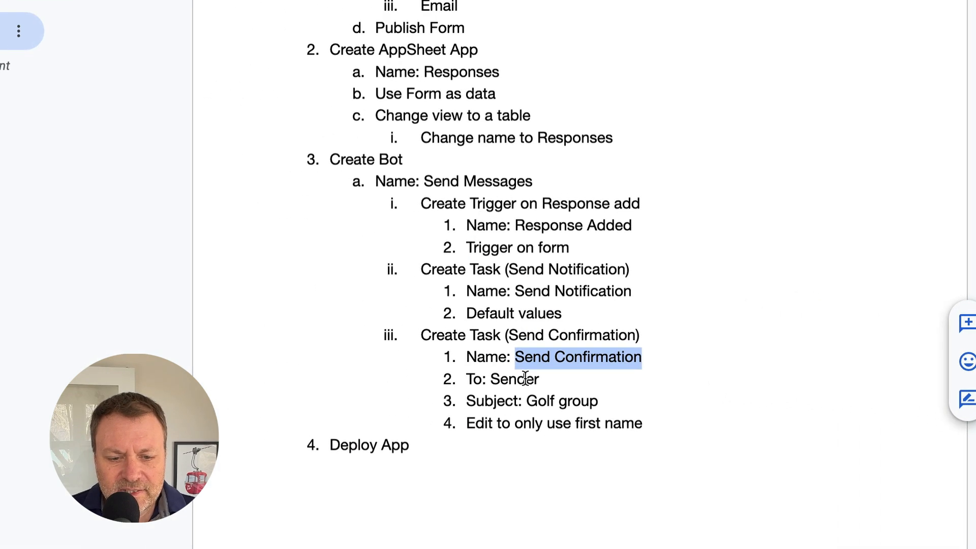
pyautogui.click(367, 379)
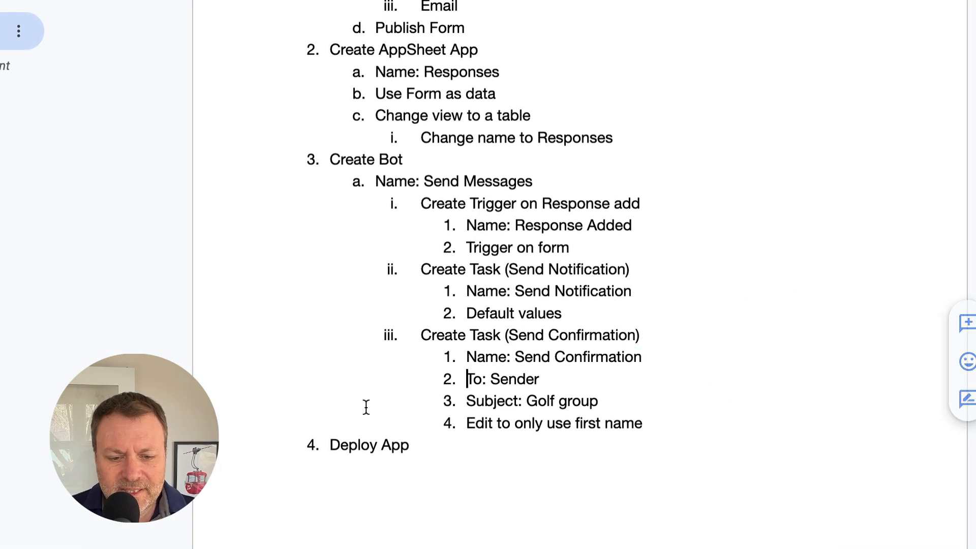
# - Highlight the Deploy App step in the checklist outline
pyautogui.moveTo(332, 444); pyautogui.dragTo(473, 447)
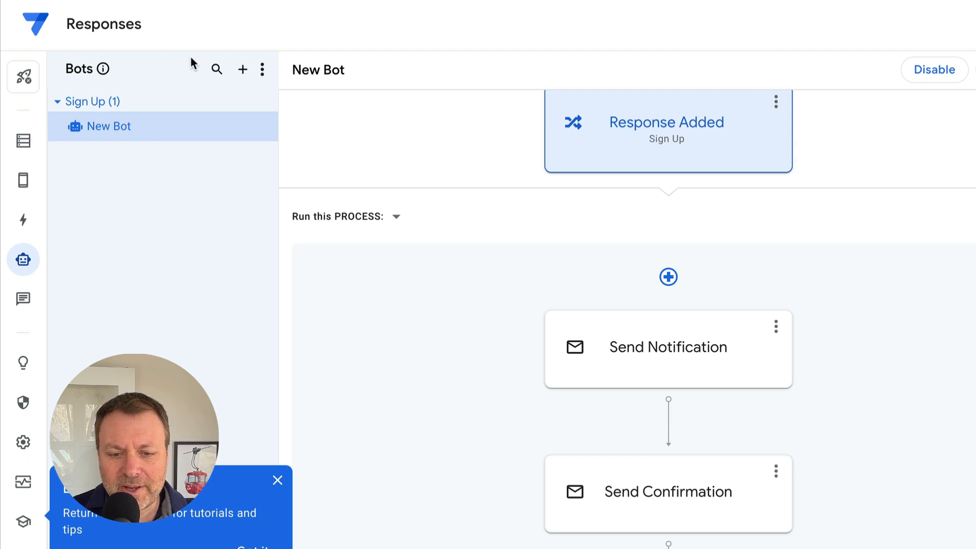
# - Check the expanded Send Confirmation step, then run the app's deployment check
pyautogui.click(664, 489)
pyautogui.scroll(-2, 682, 348)
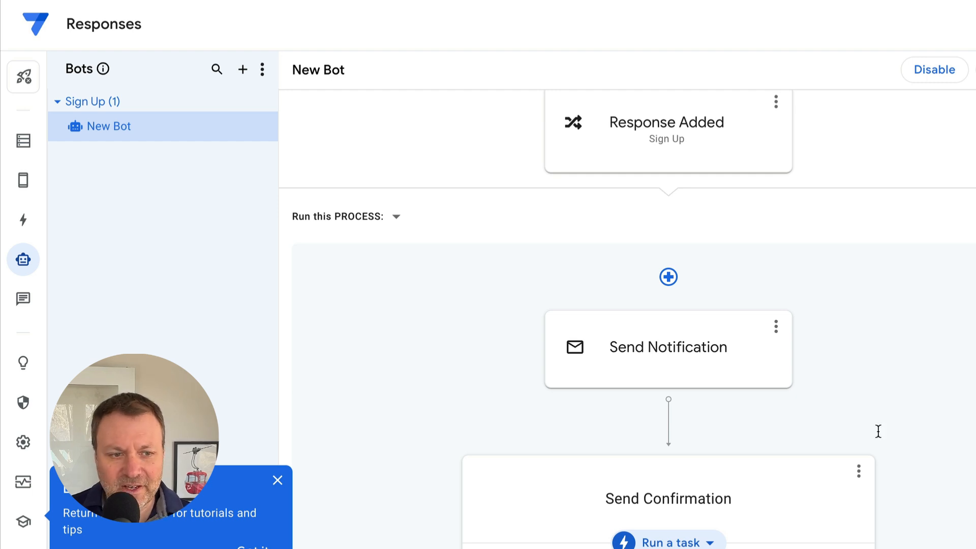
pyautogui.click(25, 81)
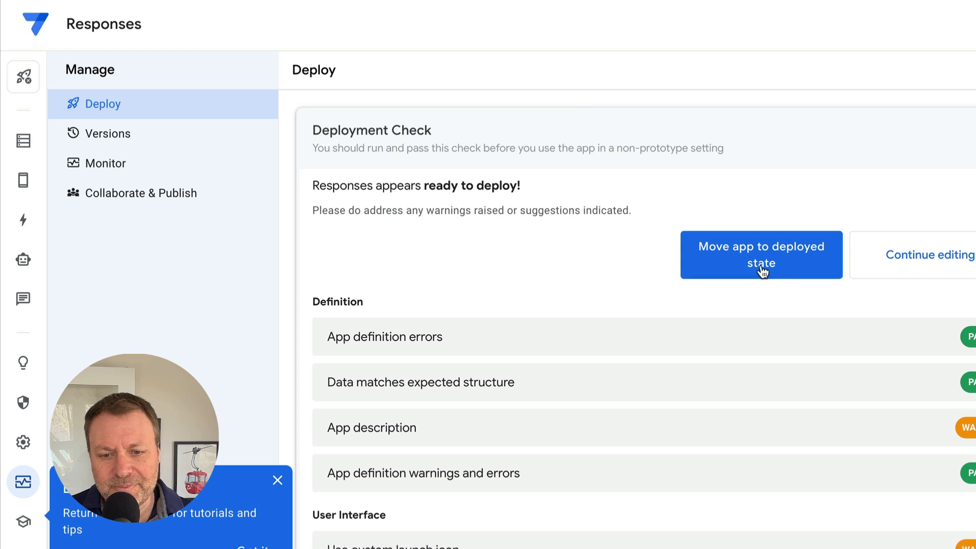
# - Move the Responses app to its deployed state
pyautogui.click(758, 265)
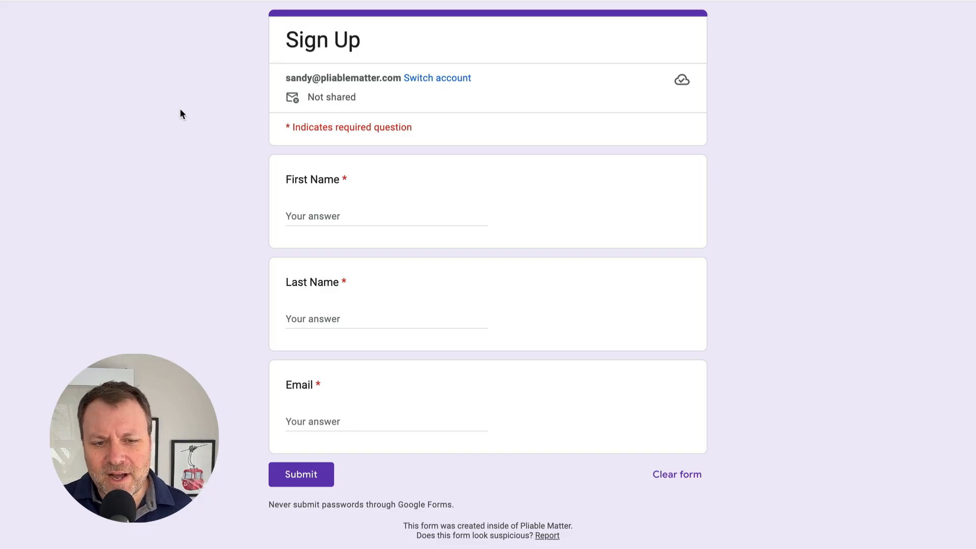
# - Fill the Sign Up form with a test first name, last name and e-mail address, and submit it
pyautogui.click(325, 217)
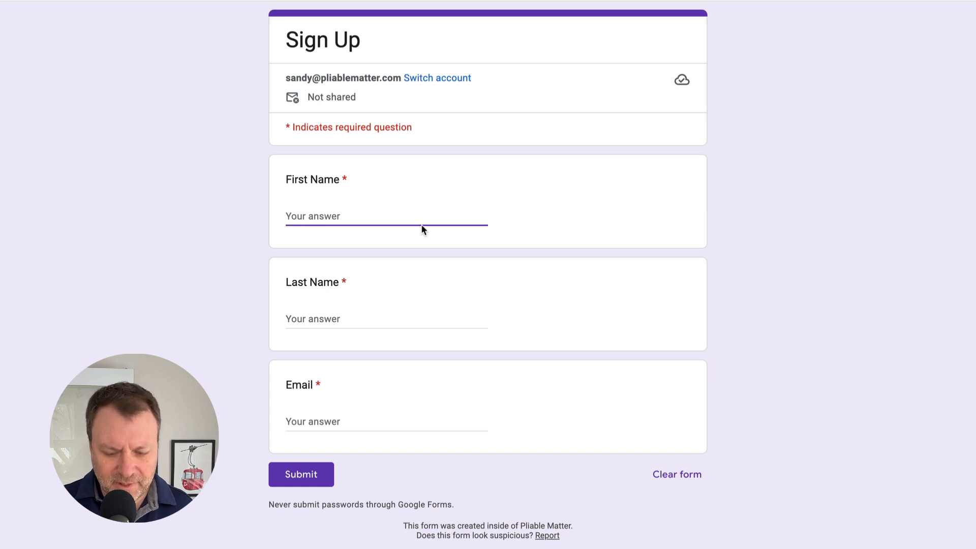
pyautogui.press('Tab')
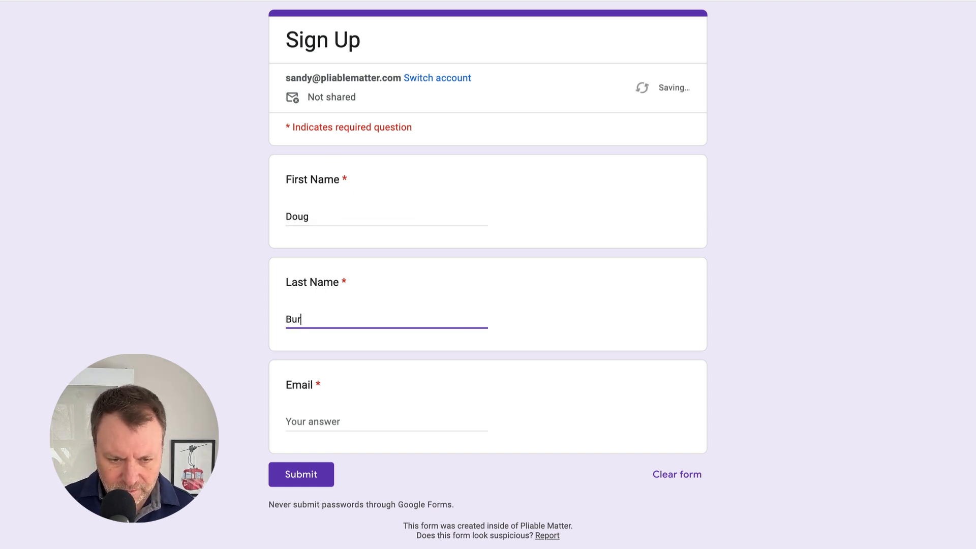
pyautogui.press('Tab')
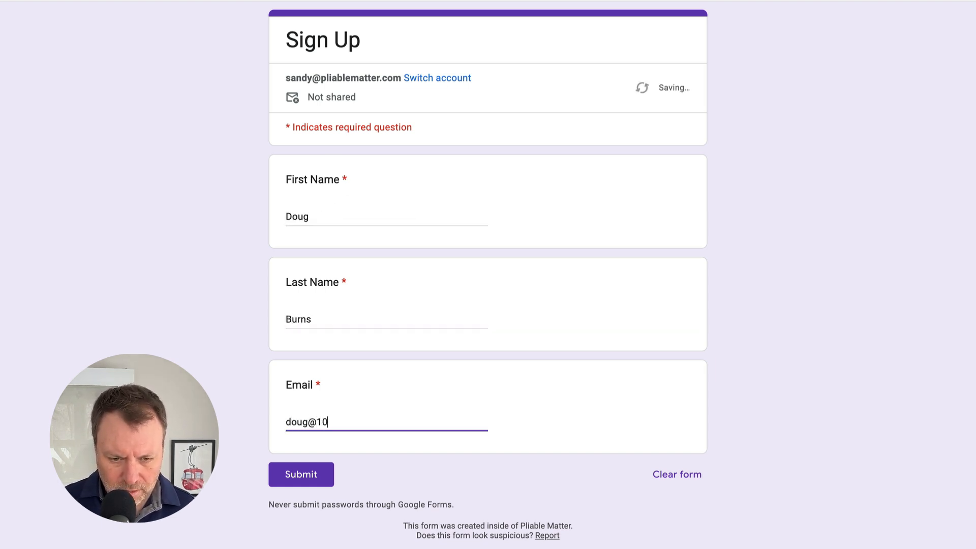
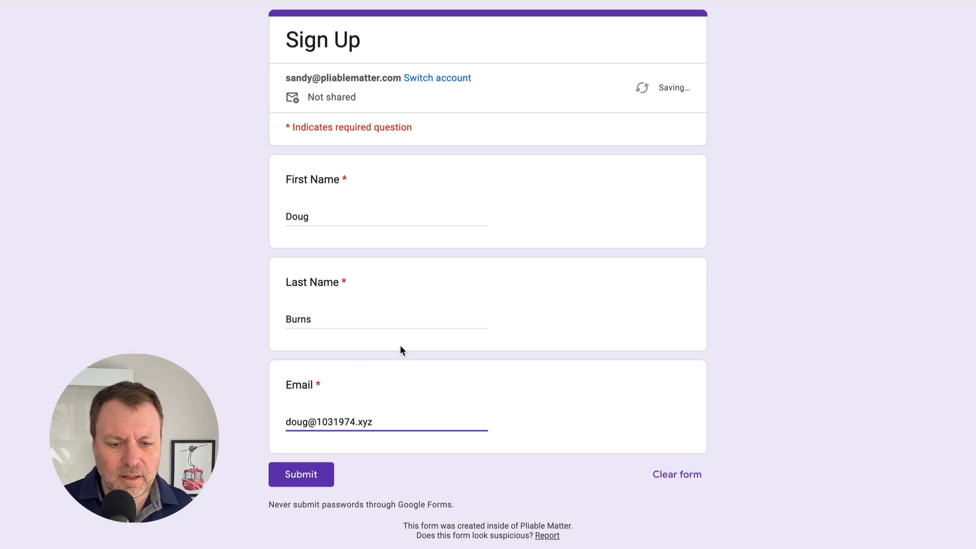
pyautogui.click(312, 479)
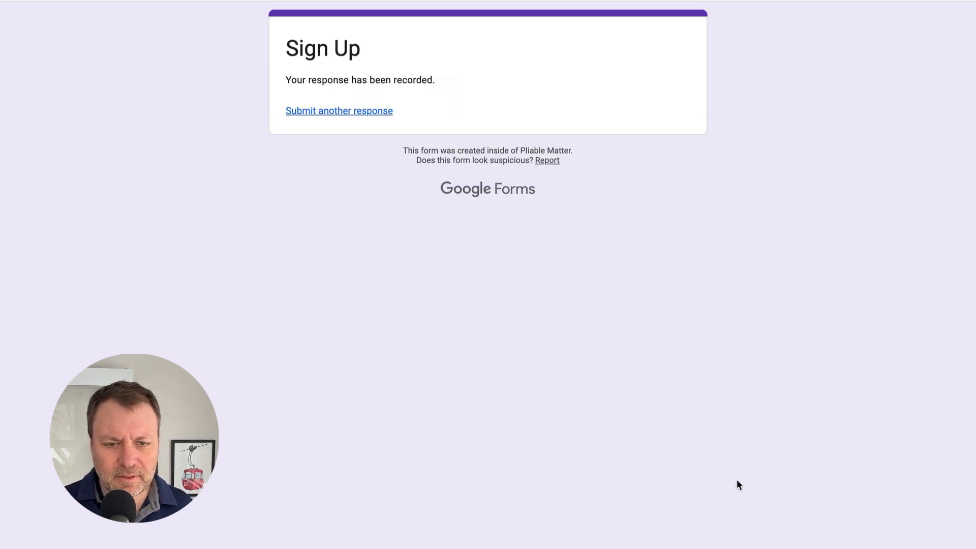
pyautogui.click(347, 10)
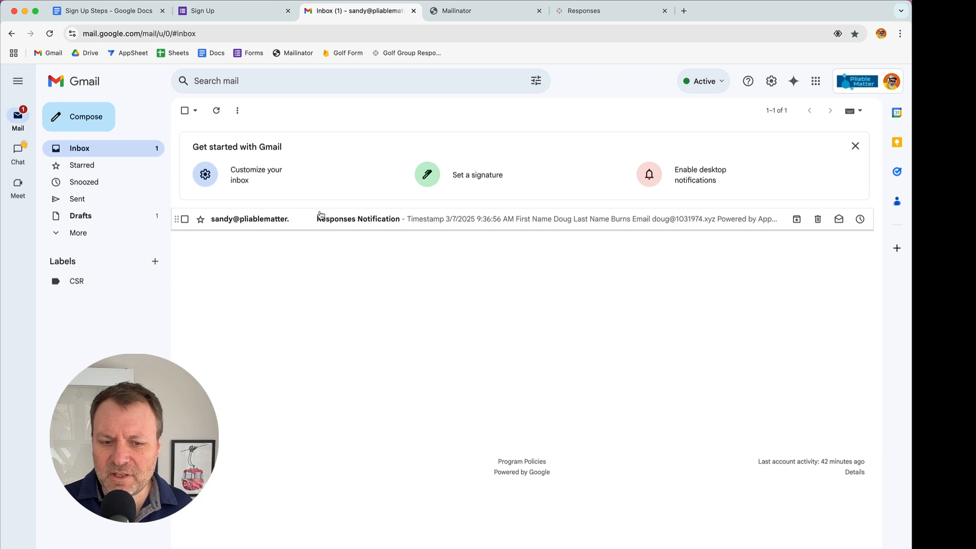
# - Read the Responses Notification email, then go to the Mailinator inbox
pyautogui.click(357, 220)
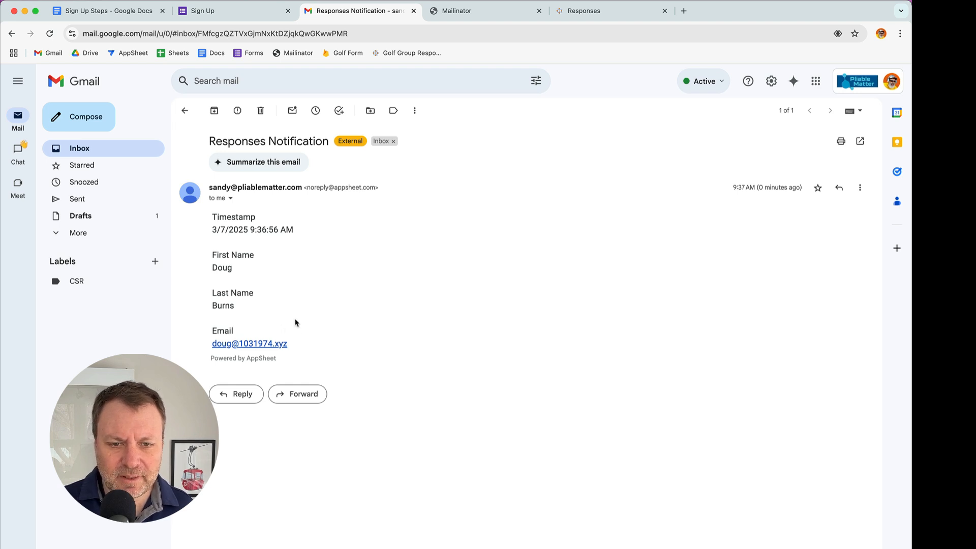
pyautogui.click(472, 10)
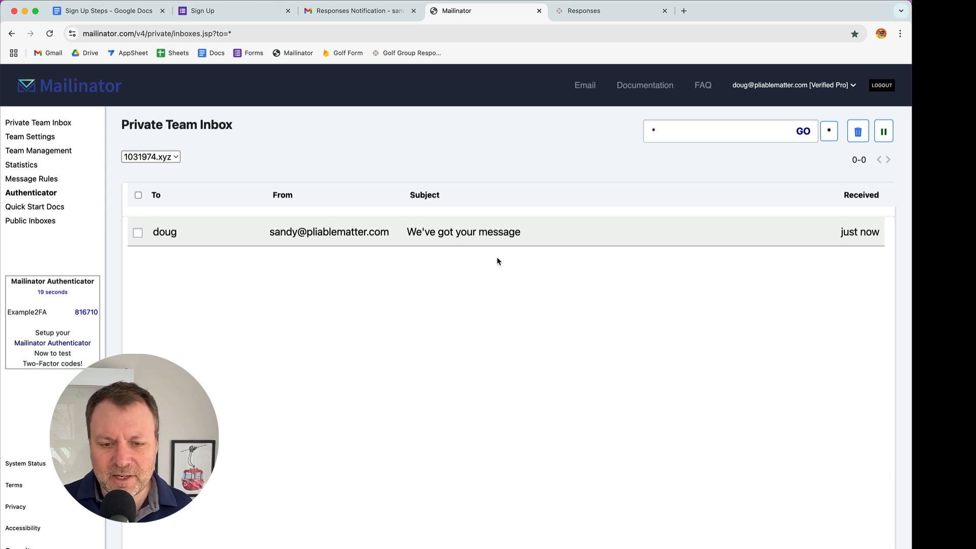
# - Read the 'We've got your message' confirmation, then go to the deployed Responses app
pyautogui.click(468, 234)
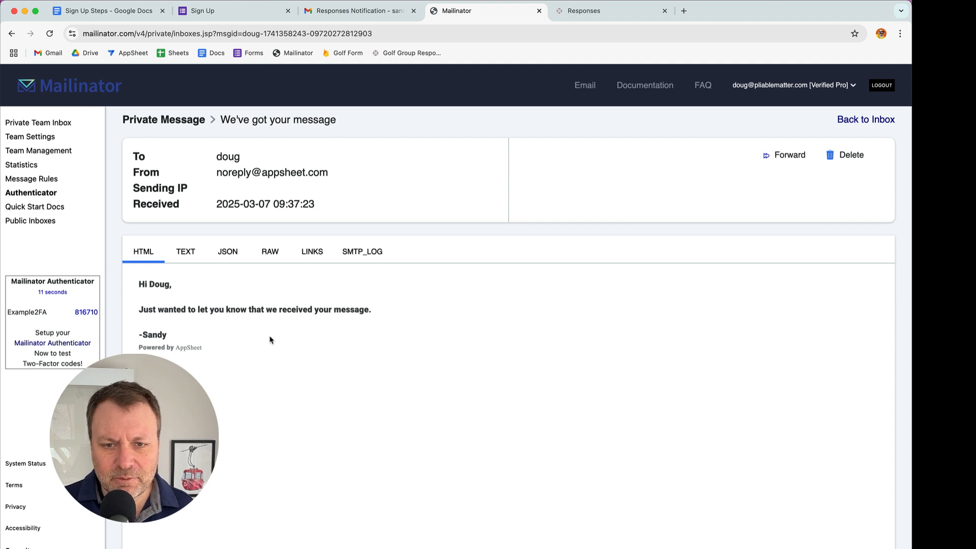
pyautogui.click(610, 11)
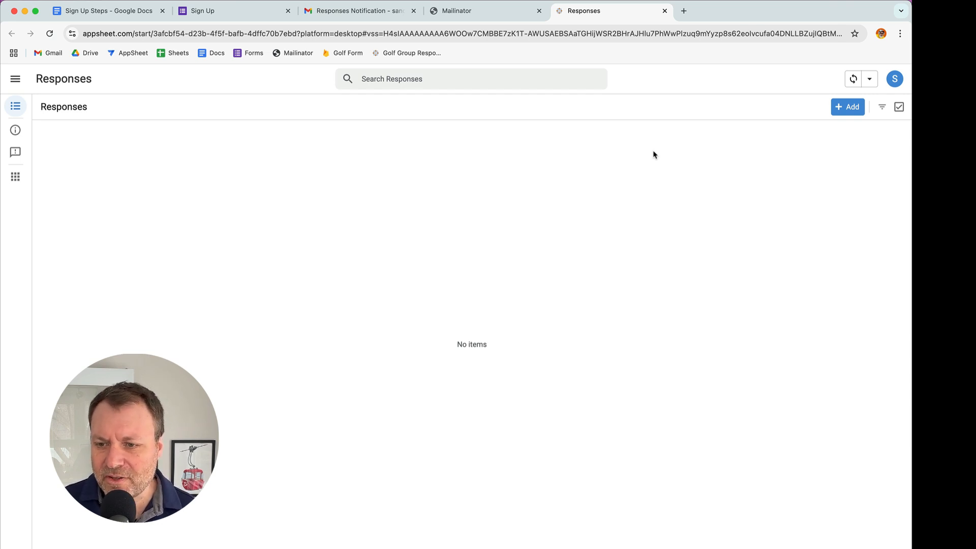
# - Sync the Responses app and view the new sign-up's timestamp, name and email
pyautogui.click(855, 81)
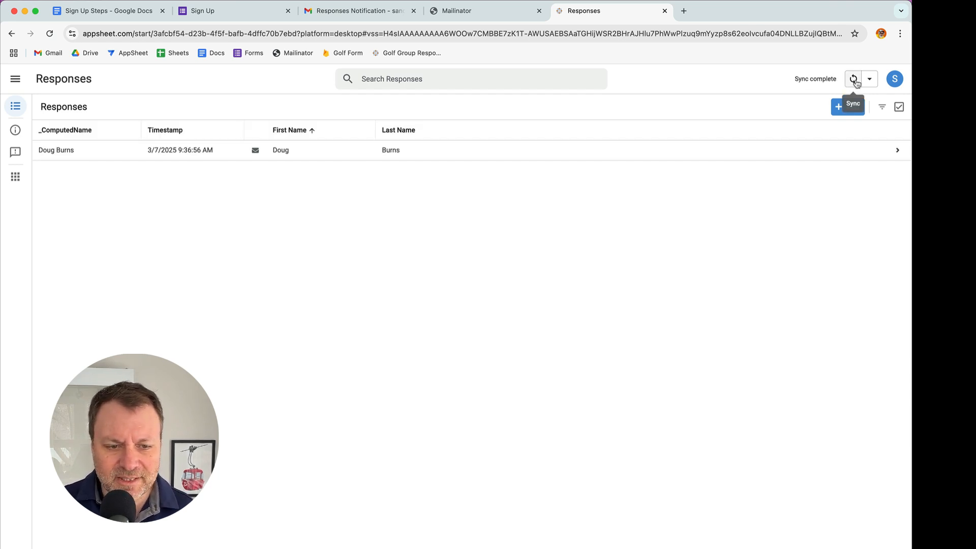
pyautogui.click(175, 150)
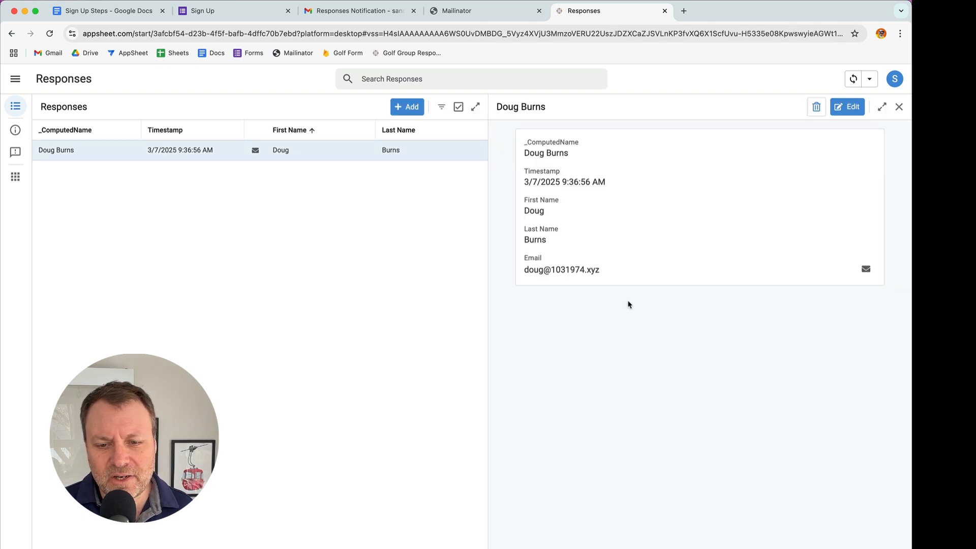